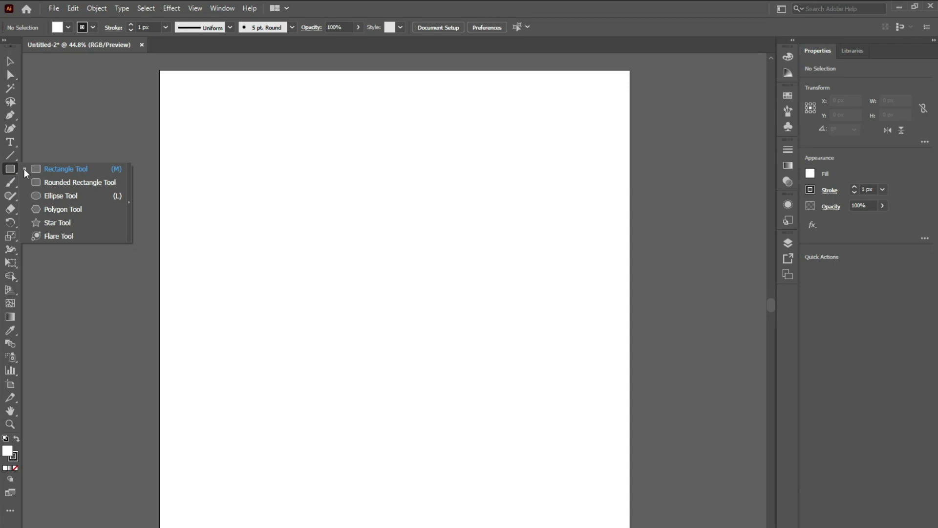
Draw a triangle about 379 px wide and 328 px high in the artboard's upper-left area with the Polygon tool.
left_click(66, 210)
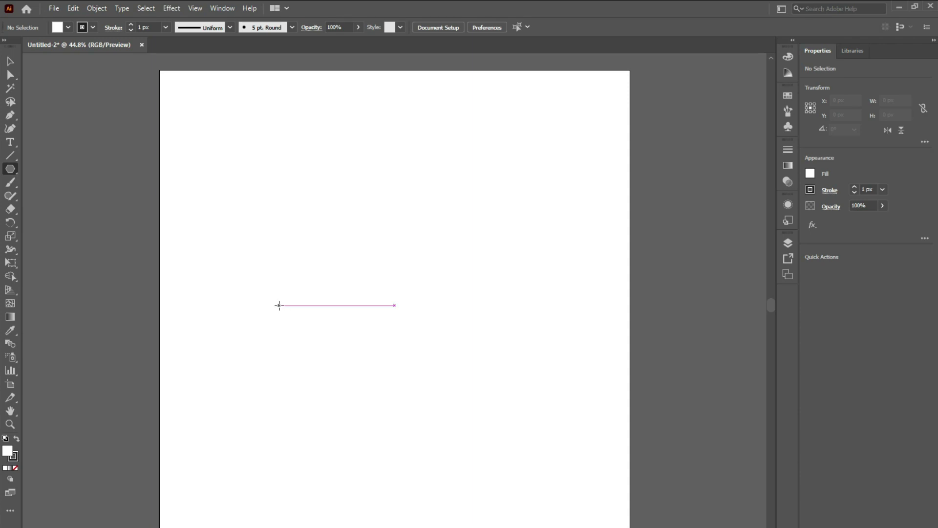
left_click_drag(312, 255, 344, 317)
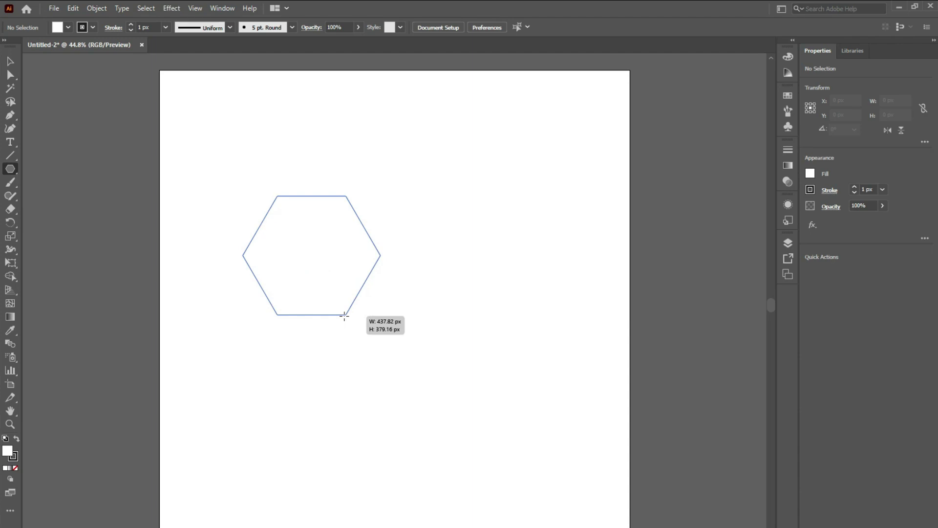
key("Down")
key("Down")
key("Down")
left_click_drag(345, 316, 345, 316)
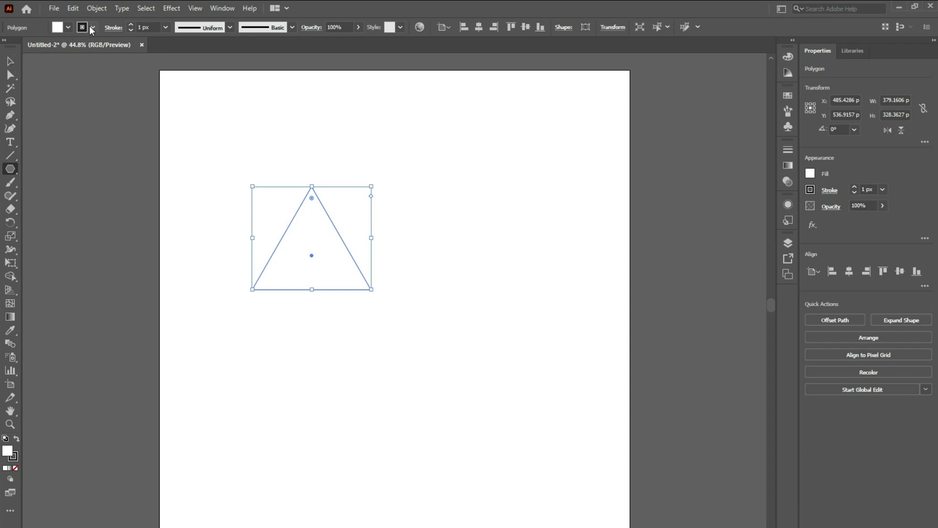
Fill the triangle with black.
left_click(67, 28)
left_click(29, 46)
left_click_drag(337, 278, 342, 299)
key("ctrl+z")
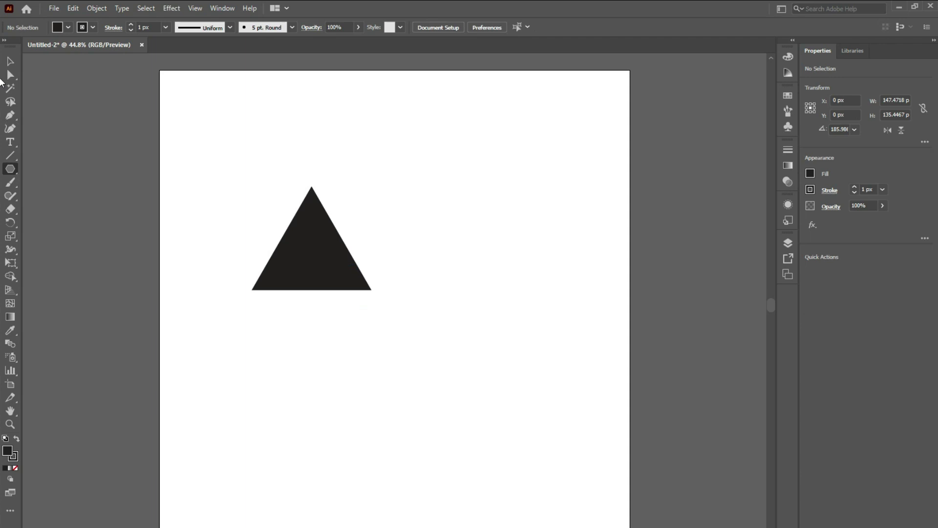
Move the triangle slightly lower on the artboard and set its stroke to none.
key("v")
left_click_drag(313, 268, 314, 296)
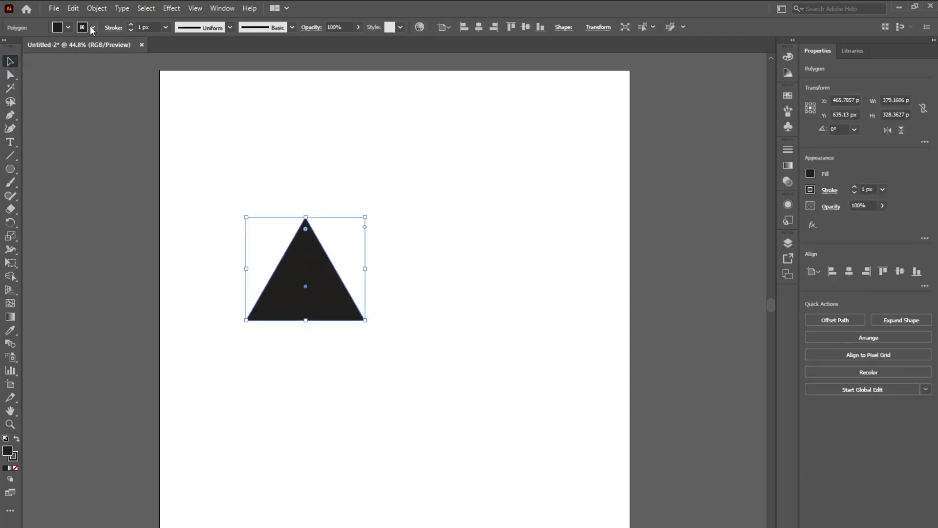
left_click(92, 27)
left_click(7, 46)
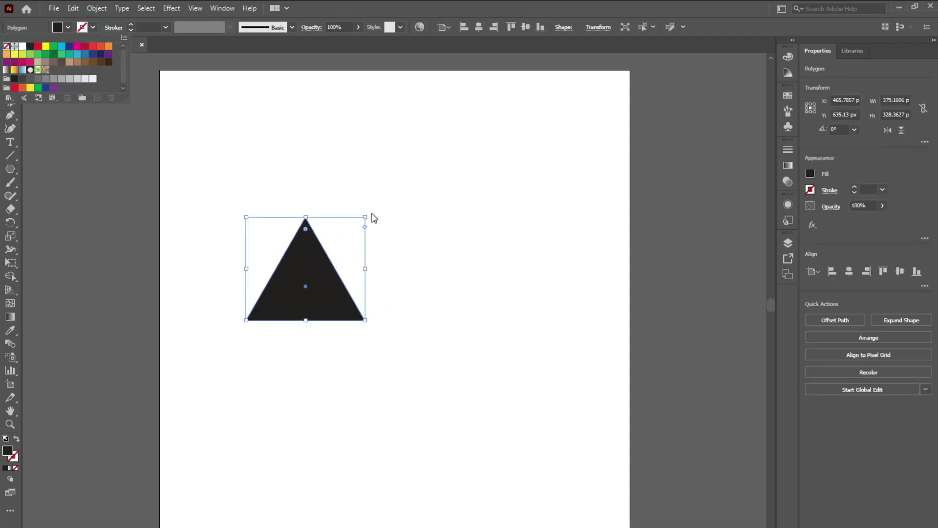
left_click(400, 288)
left_click(425, 294)
key("ctrl+z")
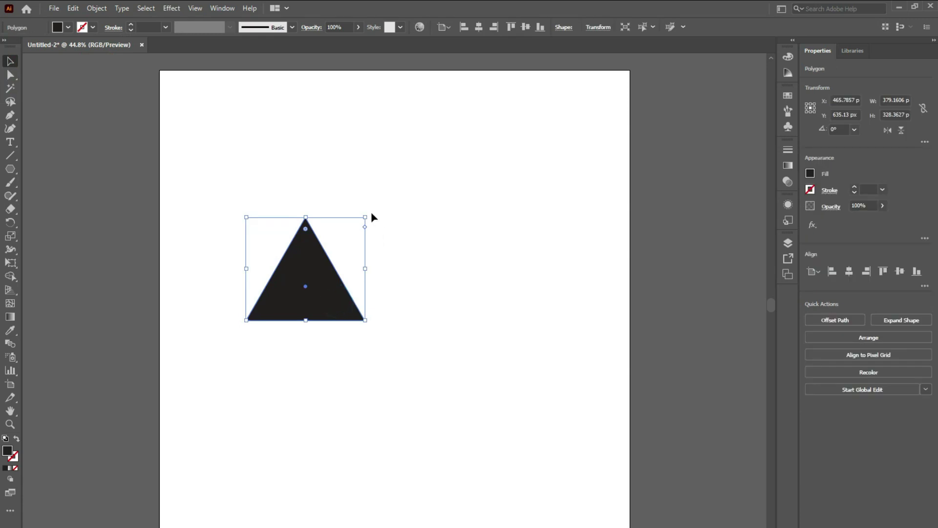
Rotate the triangle to 270° so it points right, and scale it down proportionally to about 260 px high.
left_click_drag(368, 212, 388, 329)
left_click_drag(329, 299, 312, 309)
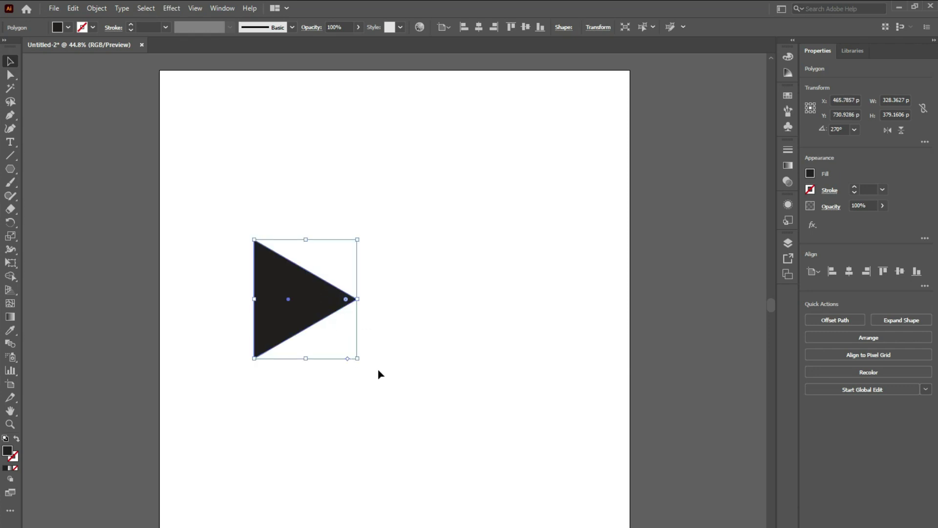
left_click_drag(358, 360, 305, 293)
left_click(342, 291)
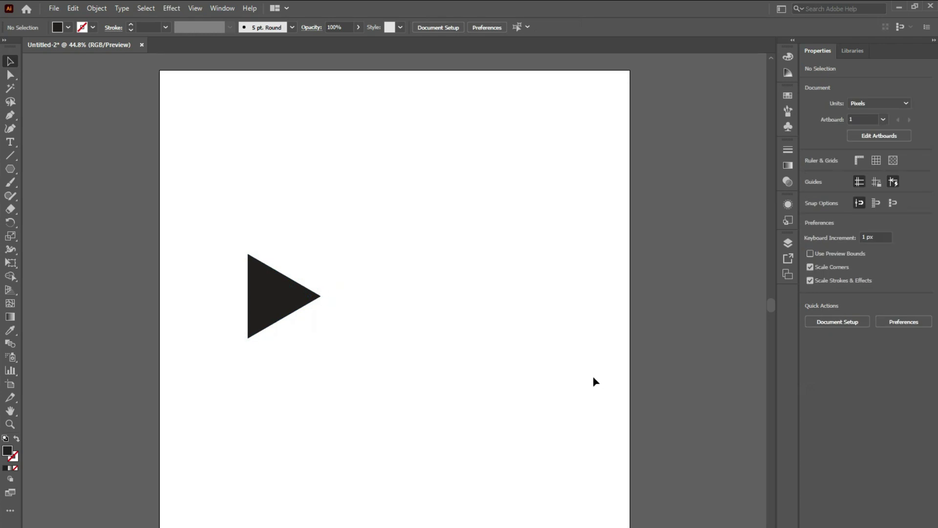
Stretch the triangle into a long spike by moving its tip anchor point horizontally to about X 1312 px.
left_click(10, 76)
left_click(321, 296)
key("Right")
key("shift+Right")
key("shift+Right")
key("shift+Right")
key("shift+Right")
key("shift+Right")
key("shift+Right")
key("shift+Right")
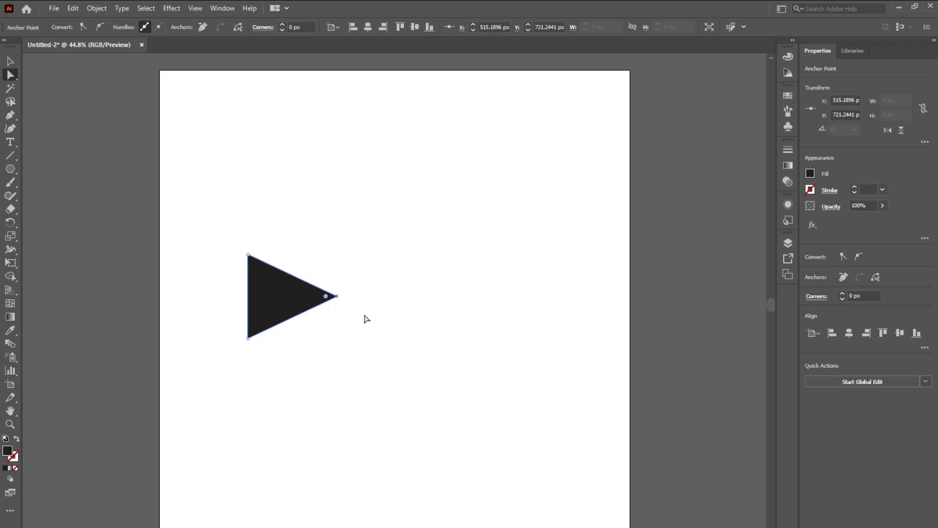
key("shift+Right")
key("shift+Right")
key("shift+Right")
key("shift+Right")
key("shift+Right")
key("shift+Right")
key("shift+Right")
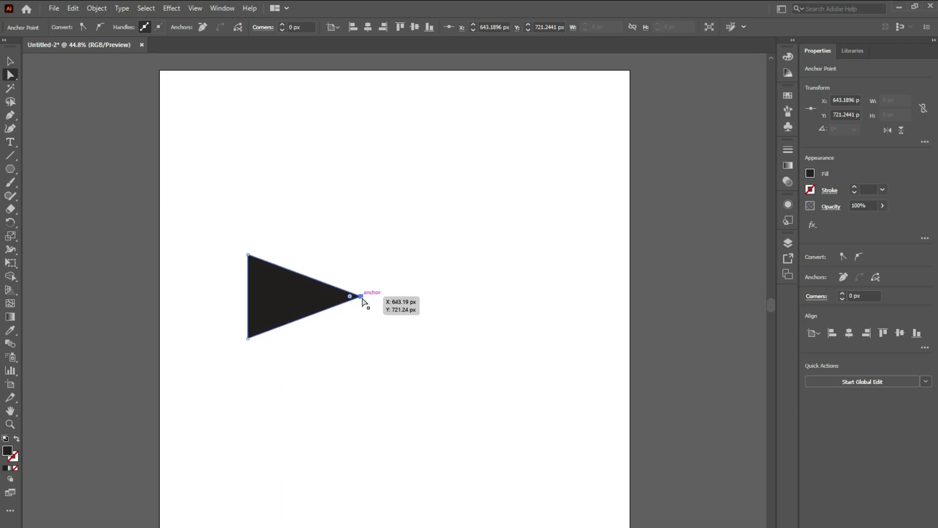
left_click(361, 299)
left_click(361, 299)
left_click_drag(360, 299, 573, 325)
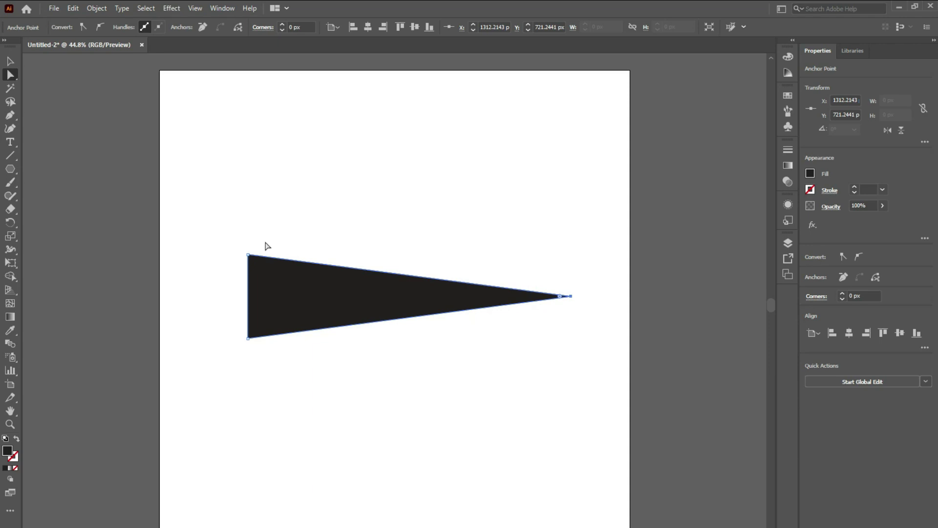
Slightly round the two corners at the wide end of the spike.
left_click(247, 254)
left_click(248, 339, "shift")
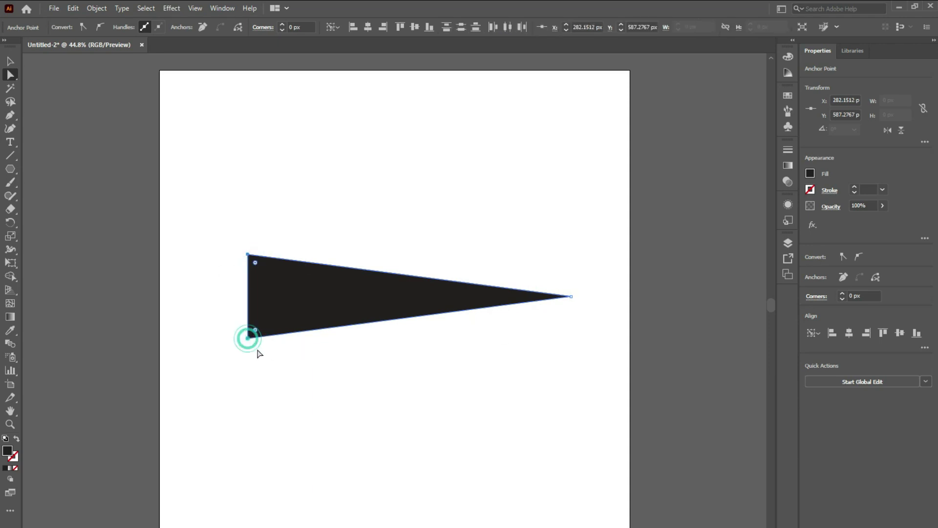
left_click_drag(256, 266, 259, 270)
Flatten the spike to about 178 px high, keeping its full length.
left_click(10, 61)
left_click(299, 304)
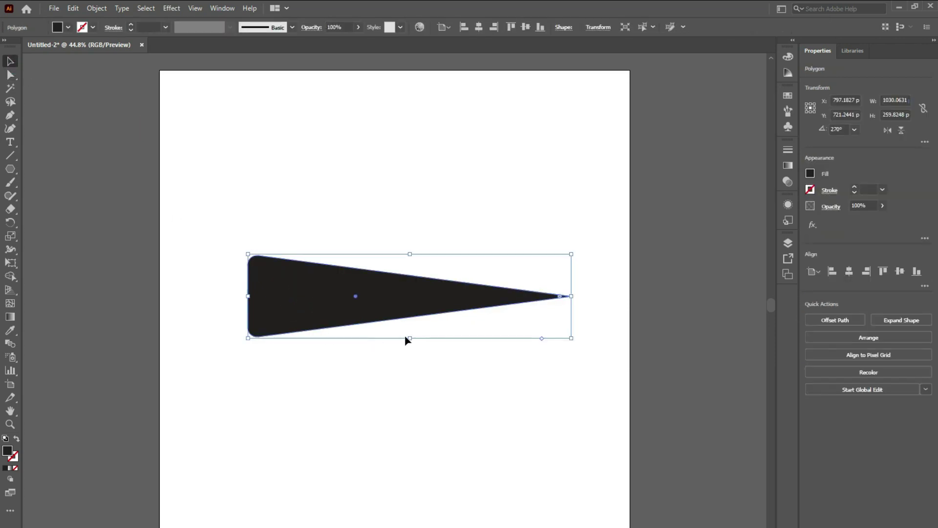
left_click_drag(410, 339, 412, 312)
left_click(405, 347)
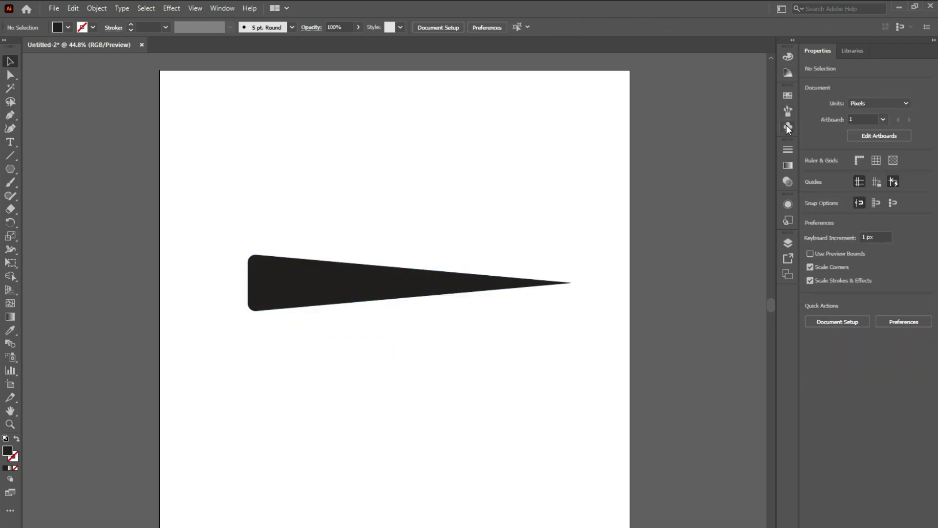
Display the Brushes panel and reposition the spike slightly lower and further left on the artboard.
left_click(221, 9)
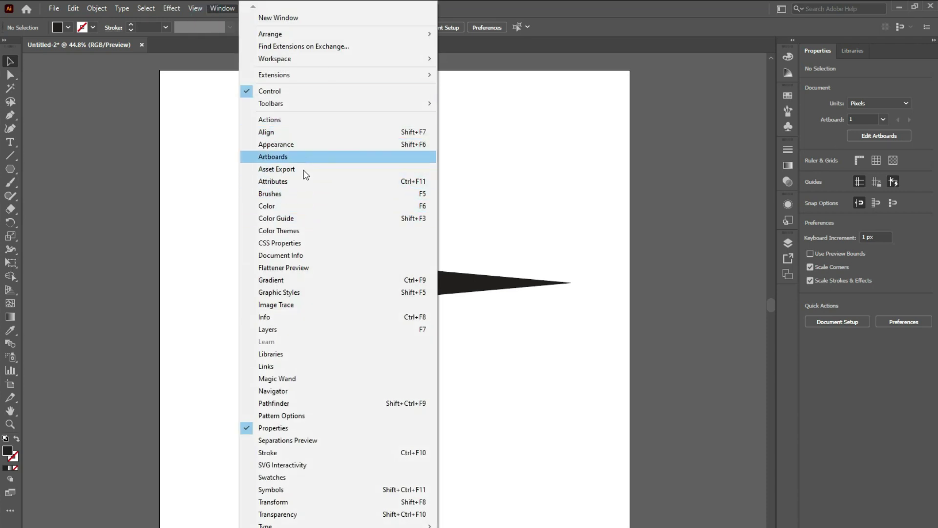
left_click(305, 194)
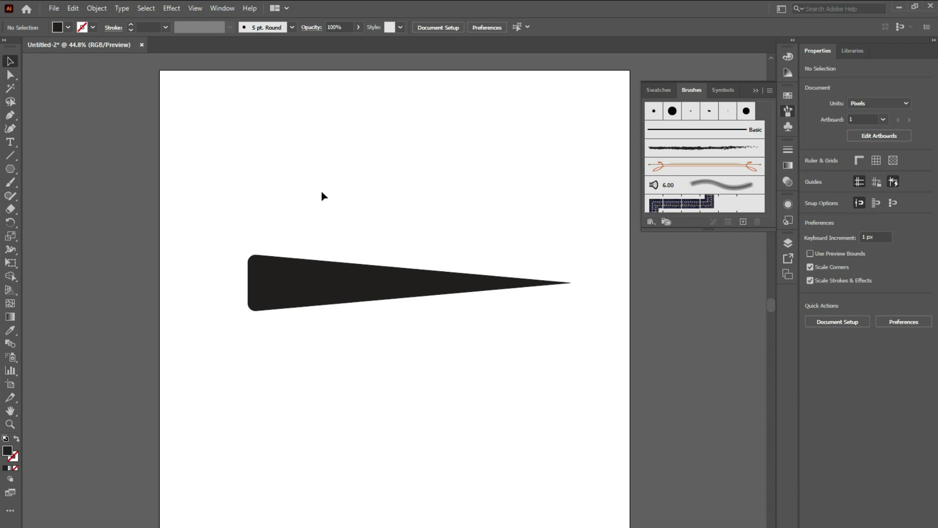
left_click_drag(318, 272, 295, 315)
left_click(340, 367)
left_click(310, 314)
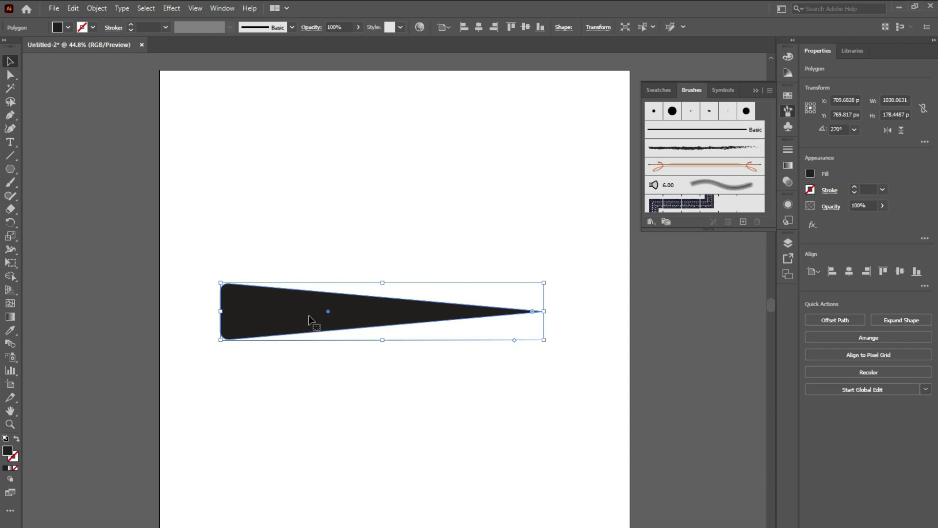
Create an art brush from the spike, with Scale Proportionately and a changed colorization method.
left_click(743, 222)
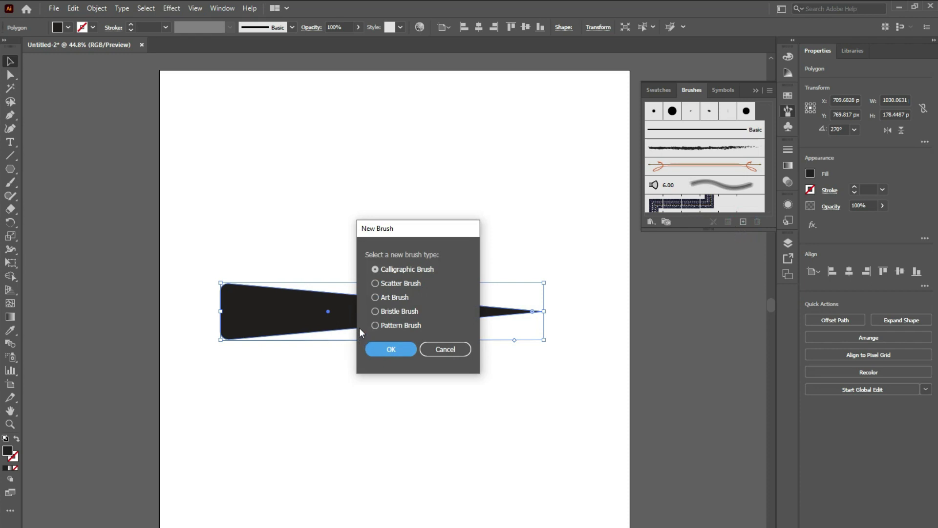
left_click(447, 354)
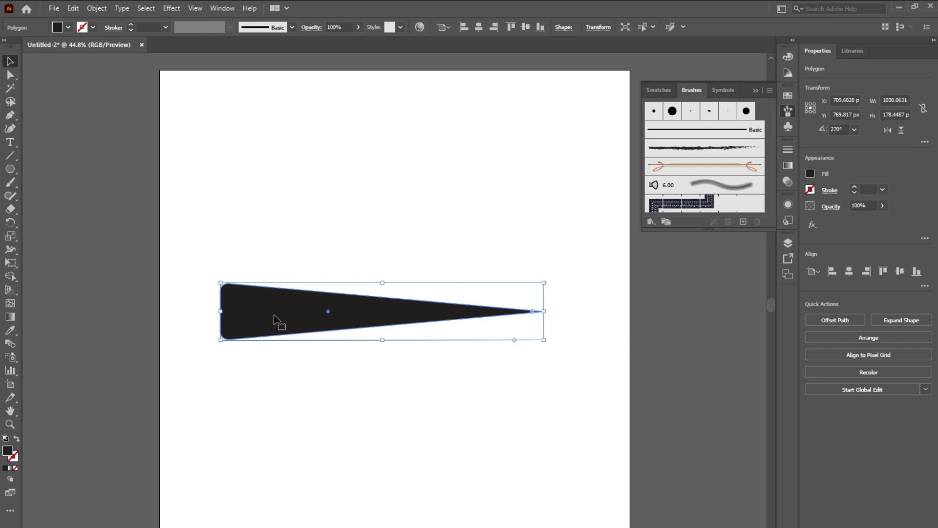
mouse_move(285, 313)
left_mouse_down()
mouse_move(361, 314)
mouse_move(309, 291)
mouse_move(511, 228)
mouse_move(691, 192)
left_mouse_up()
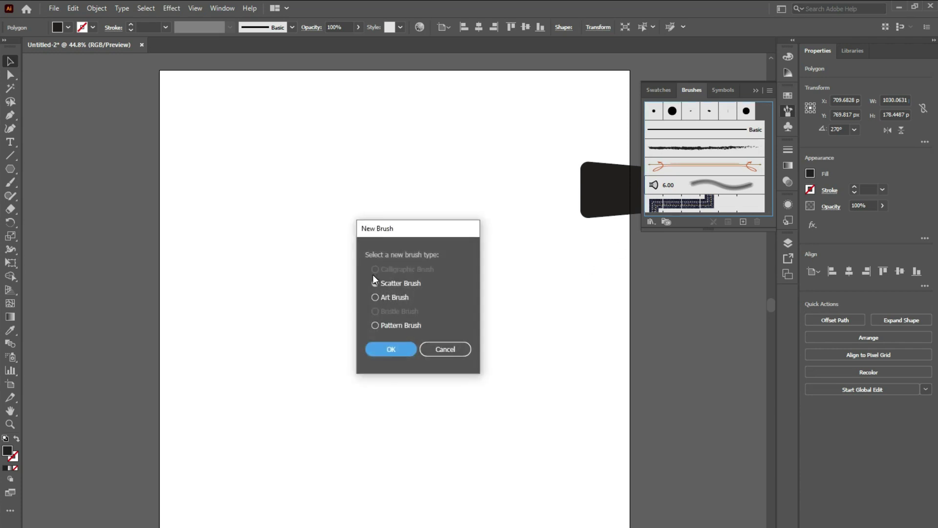
left_click(374, 297)
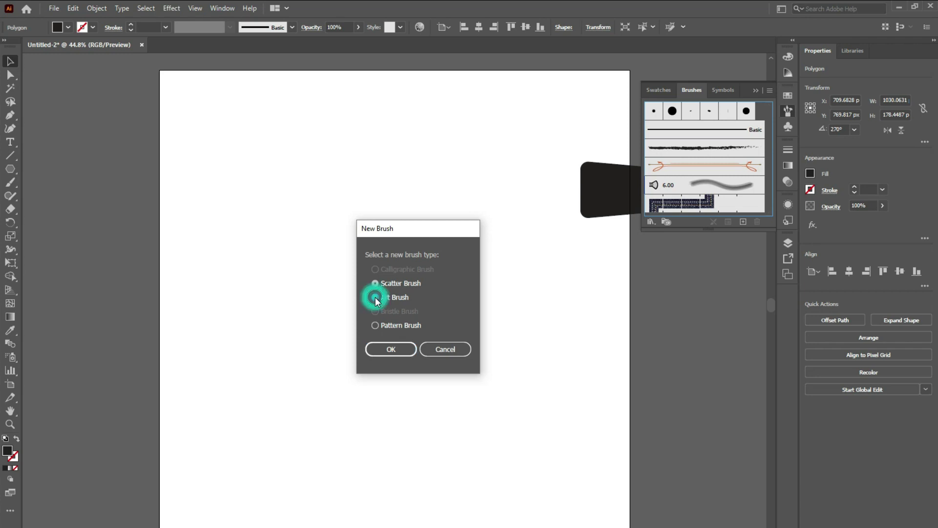
left_click(389, 349)
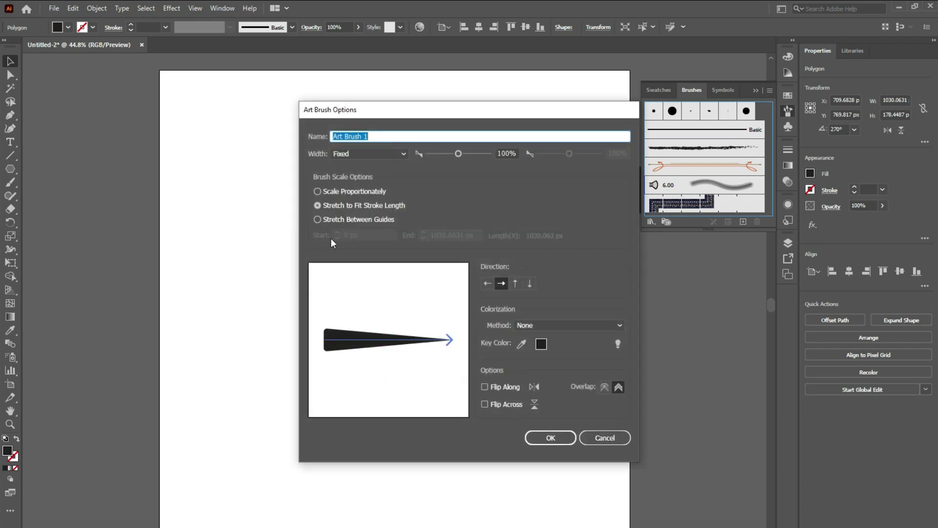
left_click(317, 191)
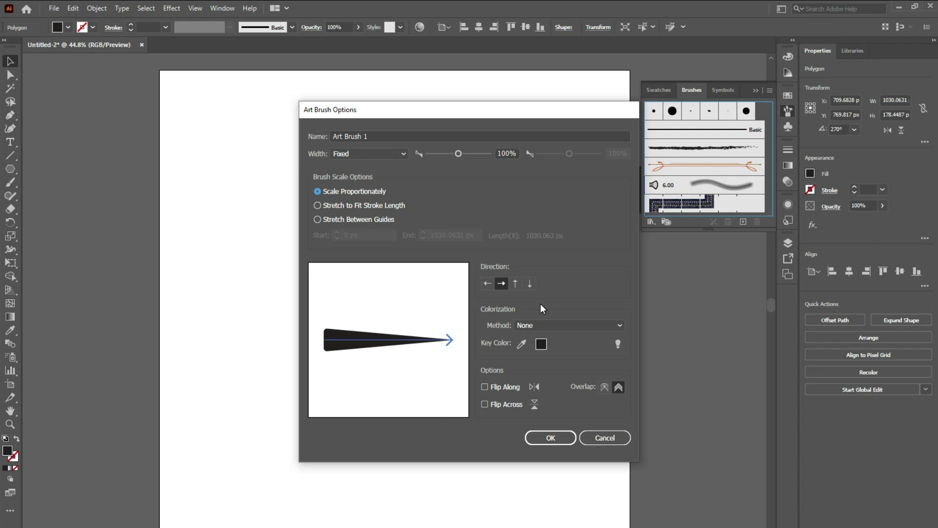
left_click(576, 326)
left_click(562, 348)
left_click(551, 438)
Delete the original spike and paint a tree trunk curving up to the right with the new art brush.
left_click_drag(366, 296, 369, 198)
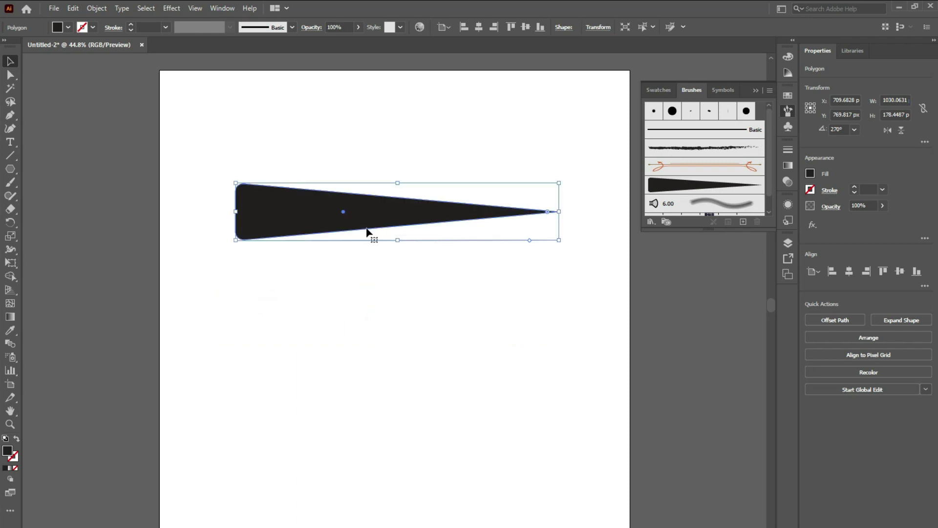
key("Delete")
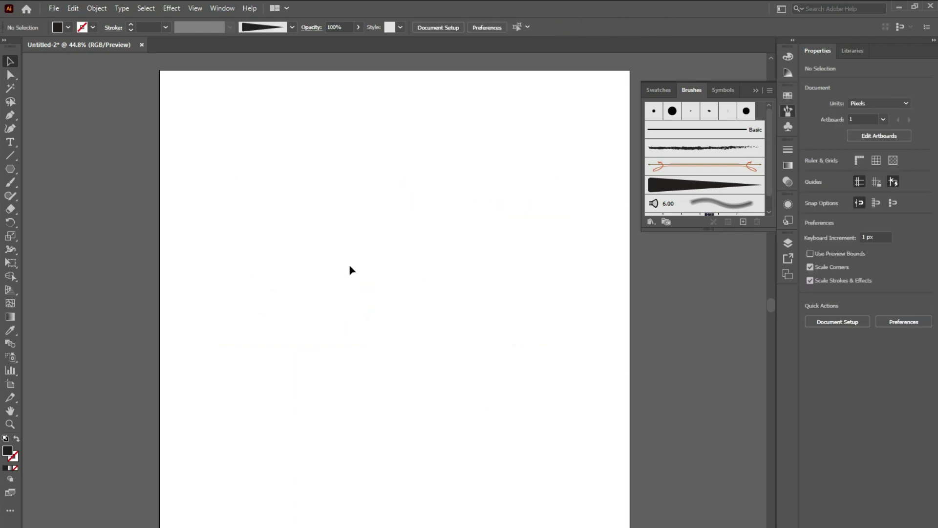
left_click(10, 183)
mouse_move(391, 459)
left_mouse_down()
mouse_move(386, 350)
mouse_move(414, 274)
mouse_move(477, 157)
left_mouse_up()
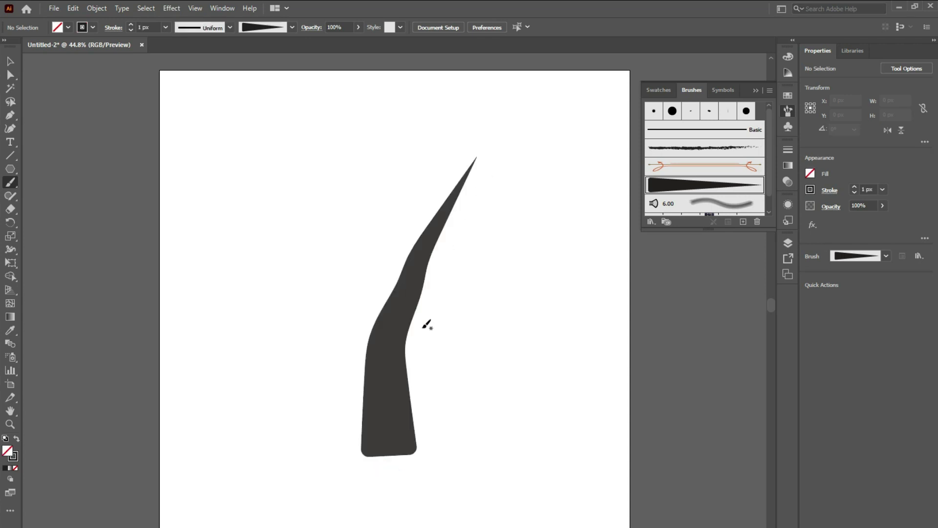
Set the stroke weight to 0.75 px and paint the main branches and smaller twigs on both sides of the trunk.
left_click(854, 193)
mouse_move(390, 346)
left_mouse_down()
mouse_move(364, 301)
mouse_move(169, 187)
left_mouse_up()
mouse_move(418, 287)
left_mouse_down()
mouse_move(497, 267)
mouse_move(686, 320)
left_mouse_up()
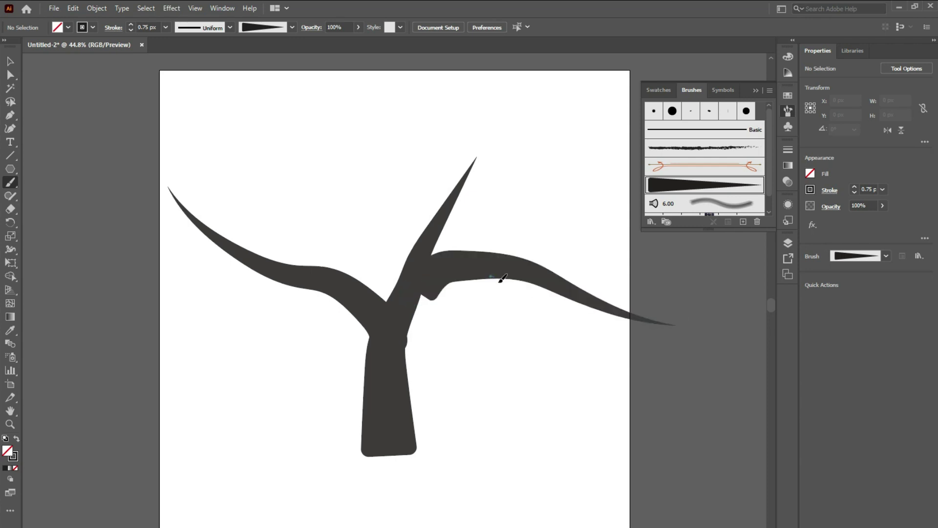
left_click_drag(493, 272, 648, 350)
left_click_drag(545, 328, 579, 383)
left_click_drag(411, 254, 399, 87)
mouse_move(396, 168)
left_mouse_down()
mouse_move(341, 126)
mouse_move(206, 85)
left_mouse_up()
left_click_drag(327, 132, 217, 153)
mouse_move(338, 291)
left_mouse_down()
mouse_move(220, 297)
mouse_move(167, 283)
left_mouse_up()
left_click_drag(235, 303, 173, 322)
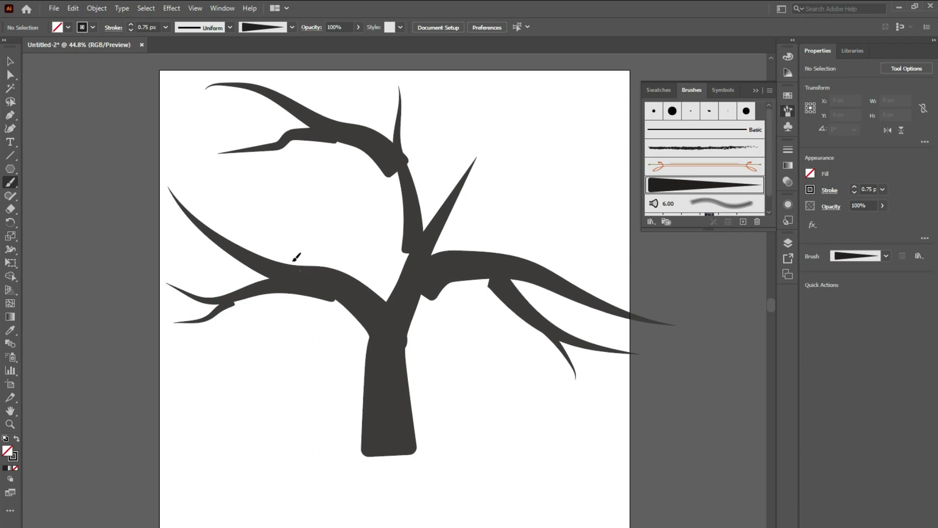
left_click_drag(304, 267, 240, 193)
left_click_drag(465, 260, 618, 142)
left_click_drag(543, 206, 588, 138)
Reduce the upper-left branch's stroke weight and move it and the upright branch down to join the trunk smoothly.
key("v")
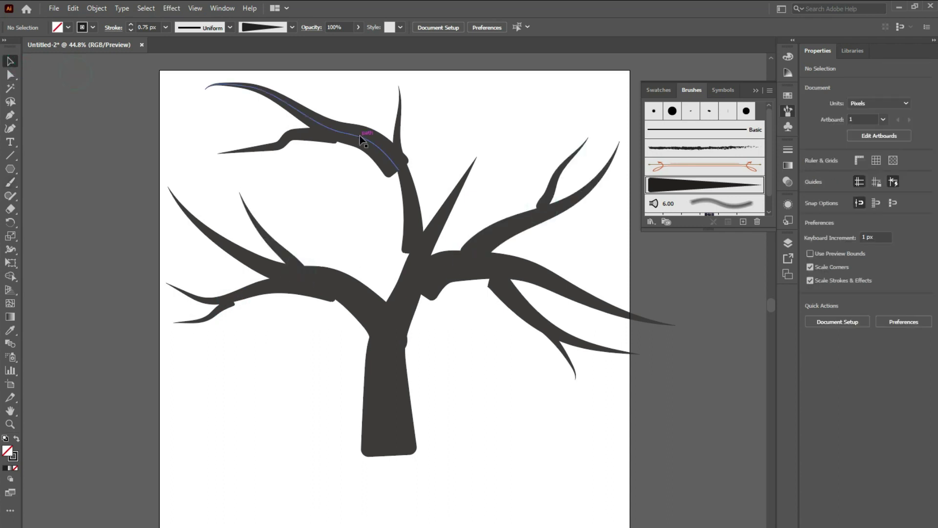
left_click(360, 139)
left_click(854, 192)
left_click_drag(372, 142, 390, 176)
left_click_drag(415, 247, 415, 258)
left_click_drag(409, 192, 405, 248)
Adjust the remaining branches, twigs and trunk so their thick ends blend into one another at the joints.
mouse_move(355, 222)
left_mouse_down()
mouse_move(311, 213)
mouse_move(300, 222)
mouse_move(364, 172)
left_mouse_up()
left_click_drag(430, 272, 426, 275)
left_click_drag(537, 276, 508, 293)
left_click(566, 337)
left_click(317, 139)
left_click_drag(324, 147, 362, 146)
left_click(363, 141)
left_click_drag(217, 313, 234, 296)
left_click(557, 351)
left_click(394, 383)
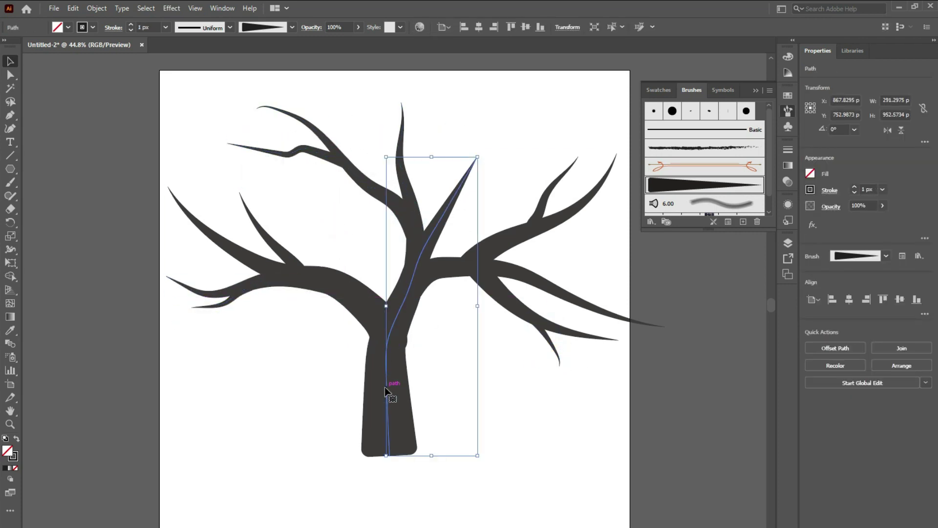
left_click(398, 210)
left_click(409, 252)
left_click(374, 259)
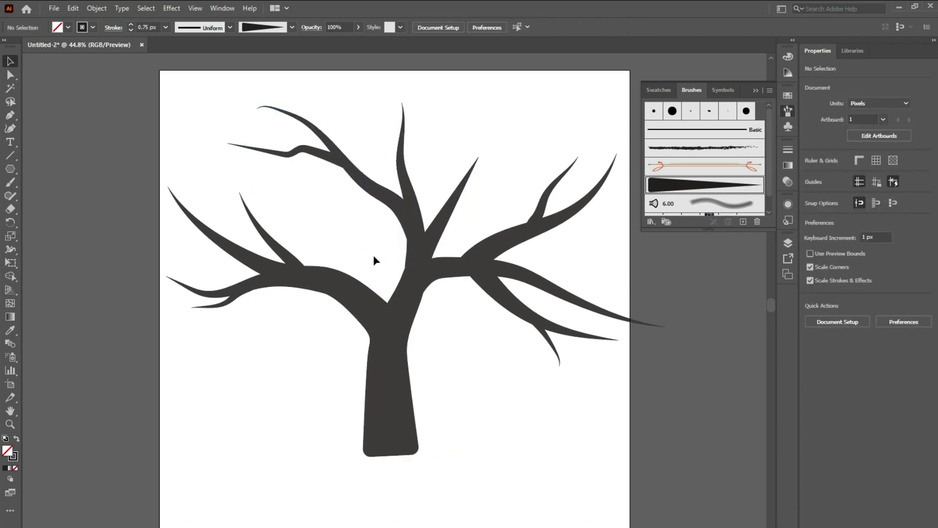
Scale the whole tree down proportionally to about 1130 px wide and 799 px high on the artboard.
mouse_move(196, 98)
left_mouse_down()
mouse_move(658, 360)
mouse_move(655, 441)
mouse_move(611, 436)
mouse_move(520, 388)
left_mouse_up()
left_click_drag(332, 317, 453, 451)
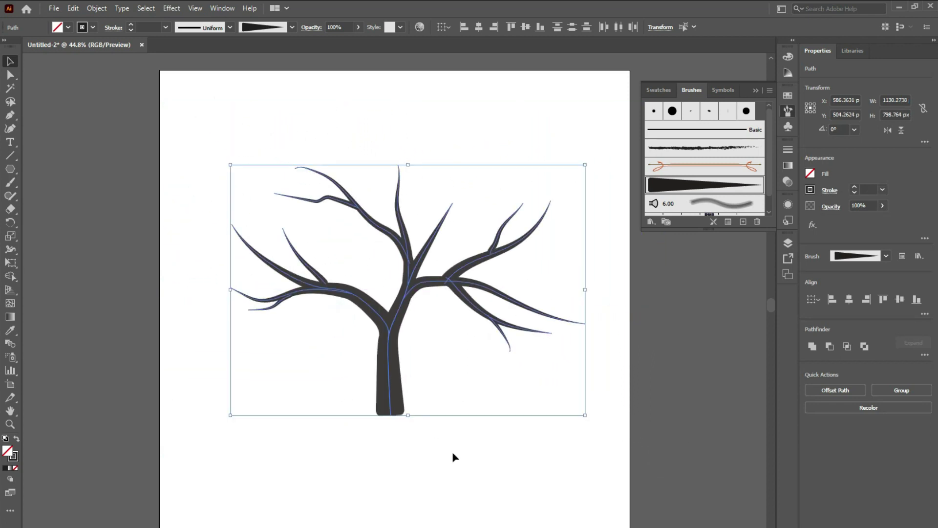
left_click(455, 453)
left_click_drag(241, 139, 594, 399)
left_click(590, 436)
Outline the strokes of all the trunk and branch paths and unite them into a single tree shape.
left_click_drag(376, 207, 380, 210)
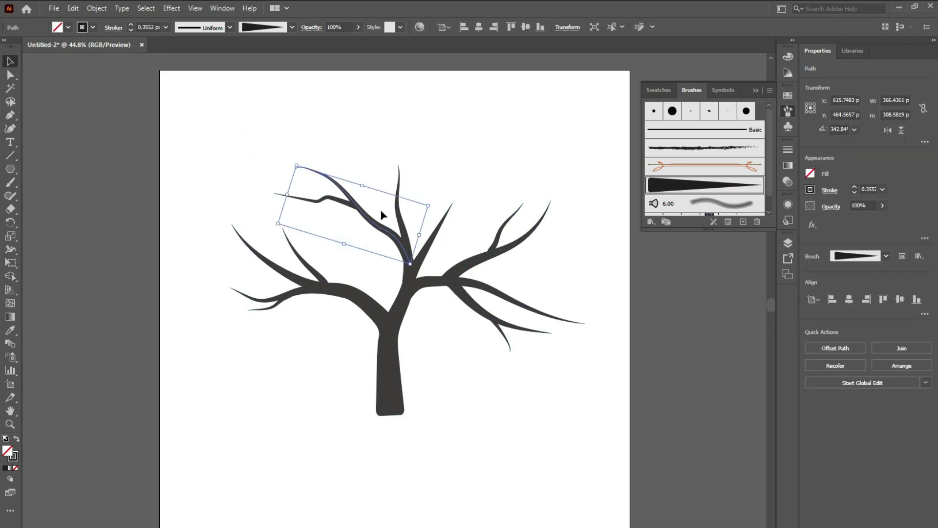
left_click_drag(419, 183, 400, 196)
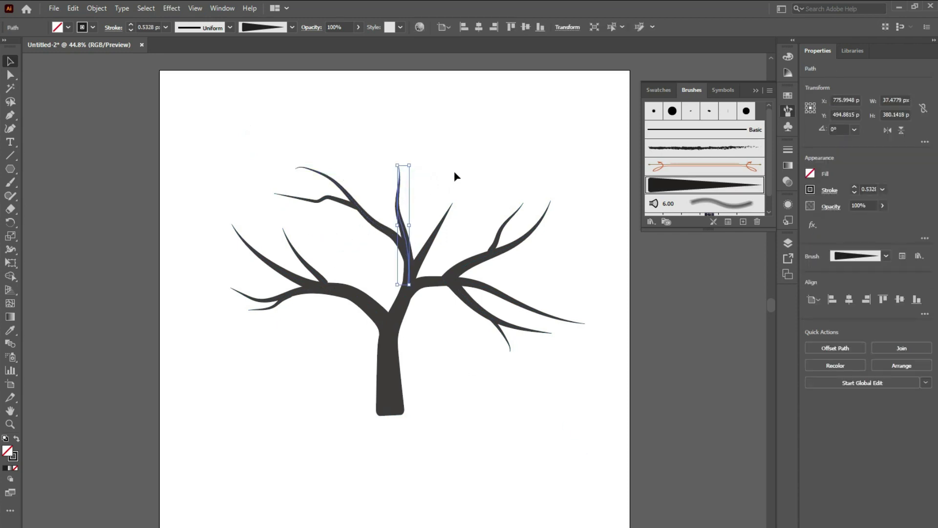
left_click(453, 171)
left_click_drag(235, 120, 542, 360)
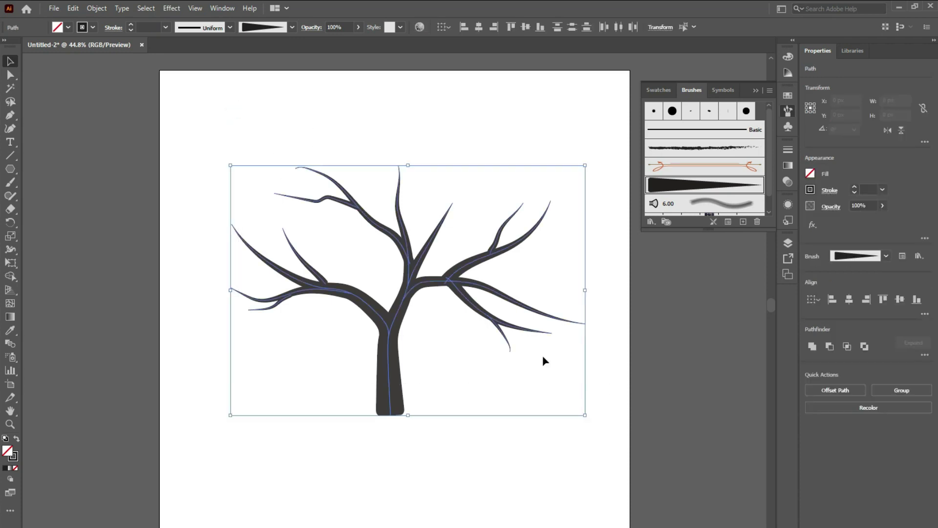
left_click(95, 7)
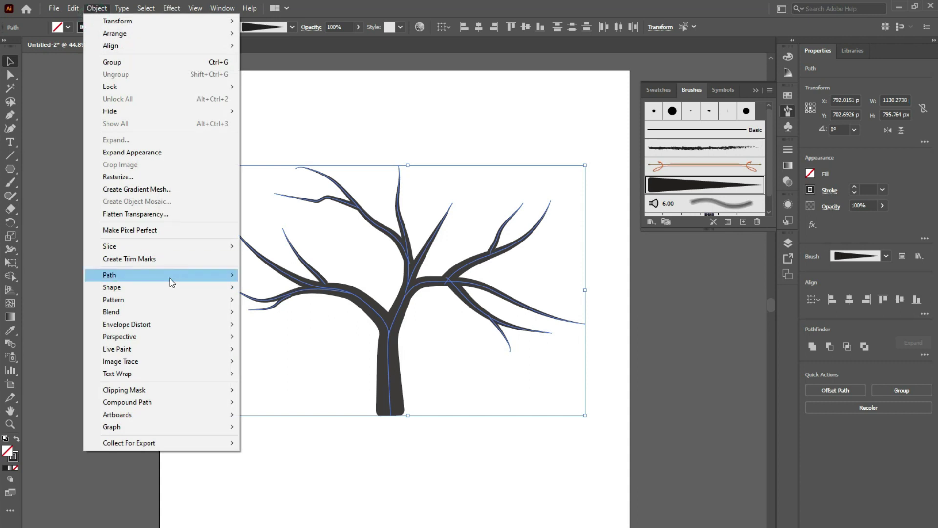
mouse_move(171, 281)
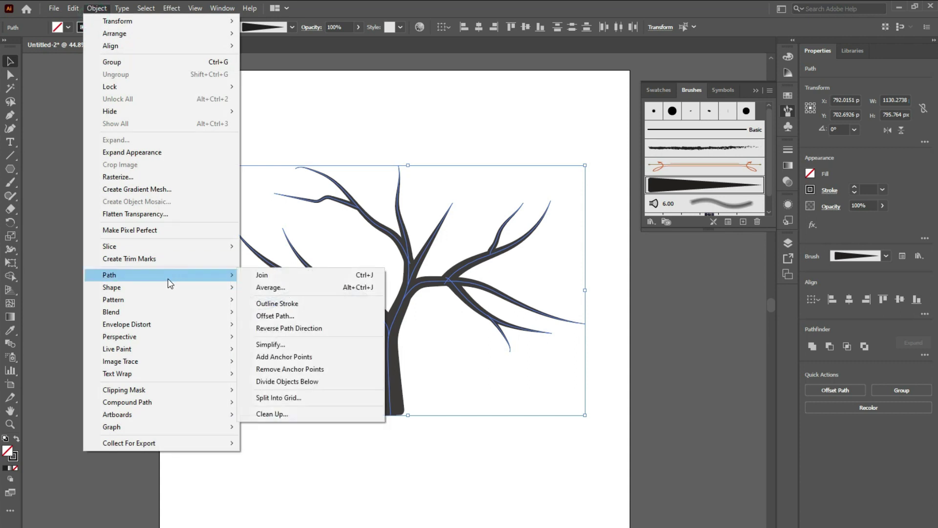
left_click(301, 308)
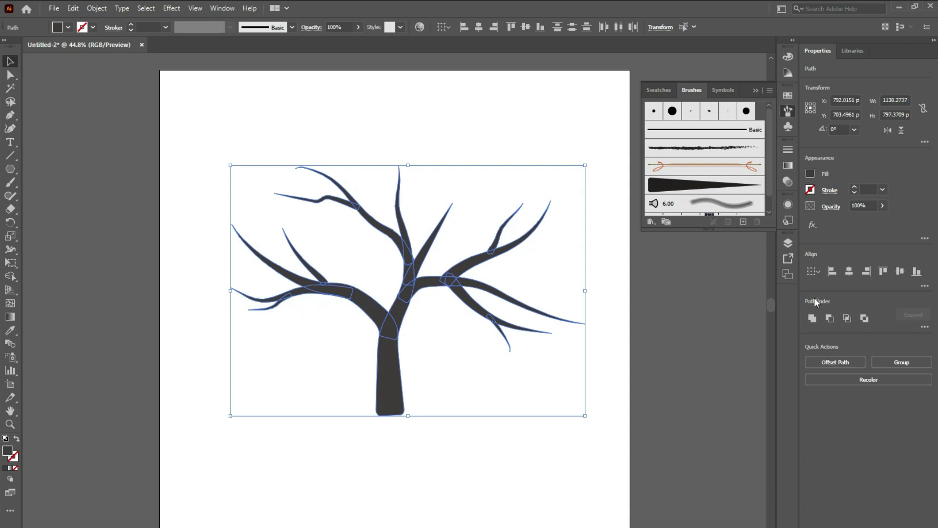
left_click(812, 318)
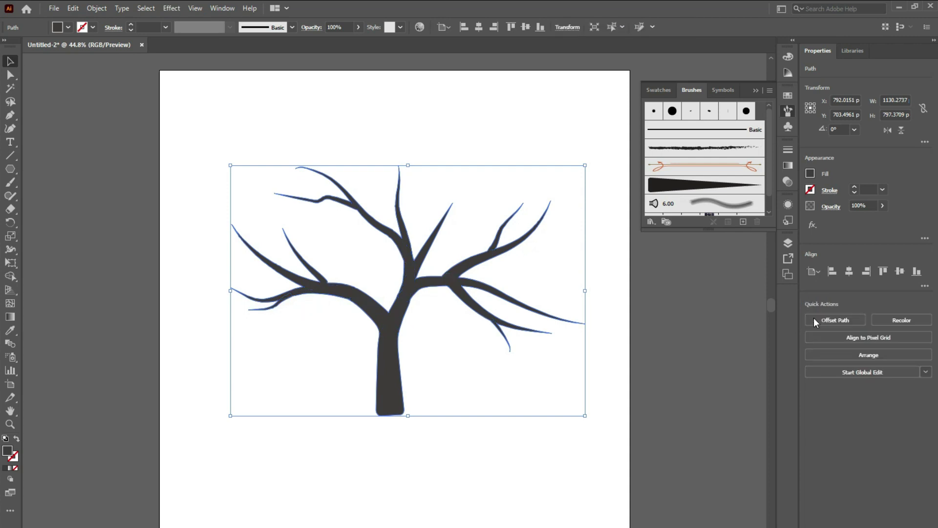
Move the united tree so it sits horizontally centred on the artboard.
left_click(503, 400)
left_click_drag(387, 358, 391, 379)
left_click(464, 160)
left_click_drag(400, 321, 388, 304)
left_click(319, 379)
Draw a low curved ground mound about 321 px wide and 20 px high under the trunk and unite it with the tree.
left_click(9, 116)
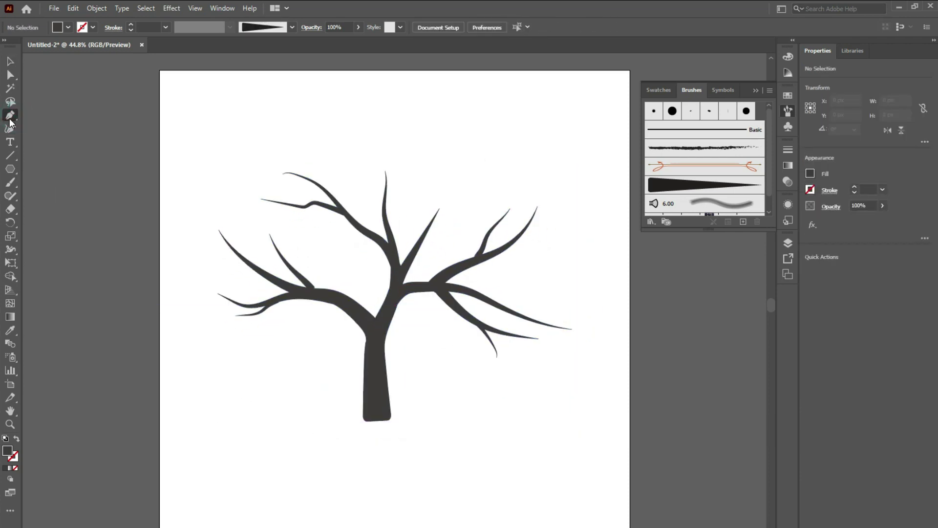
left_click(329, 421)
left_click(430, 421)
left_click_drag(330, 420, 290, 433)
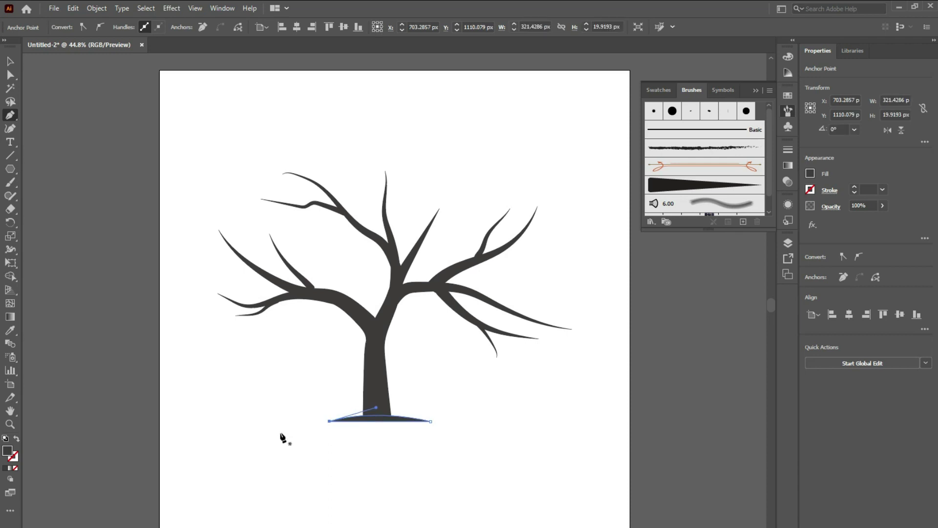
key("v")
left_click(288, 406)
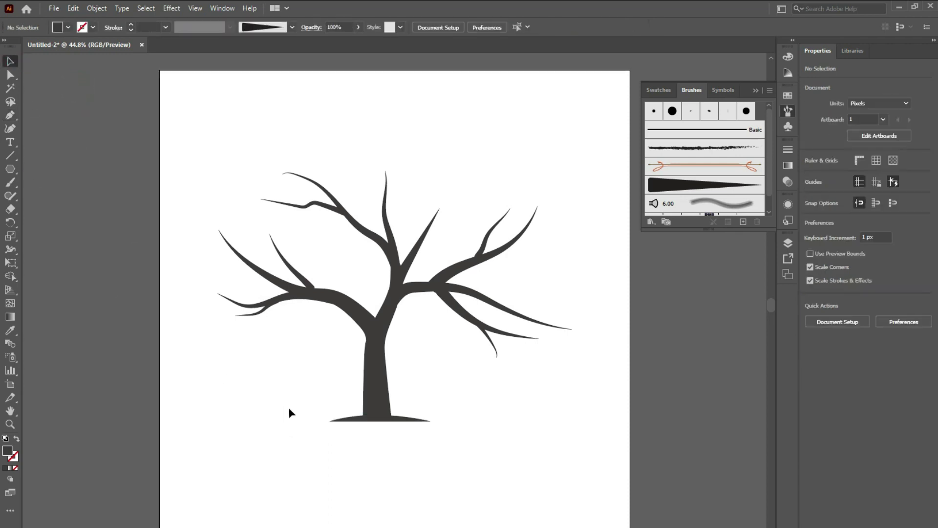
left_click(369, 415)
left_click(815, 317)
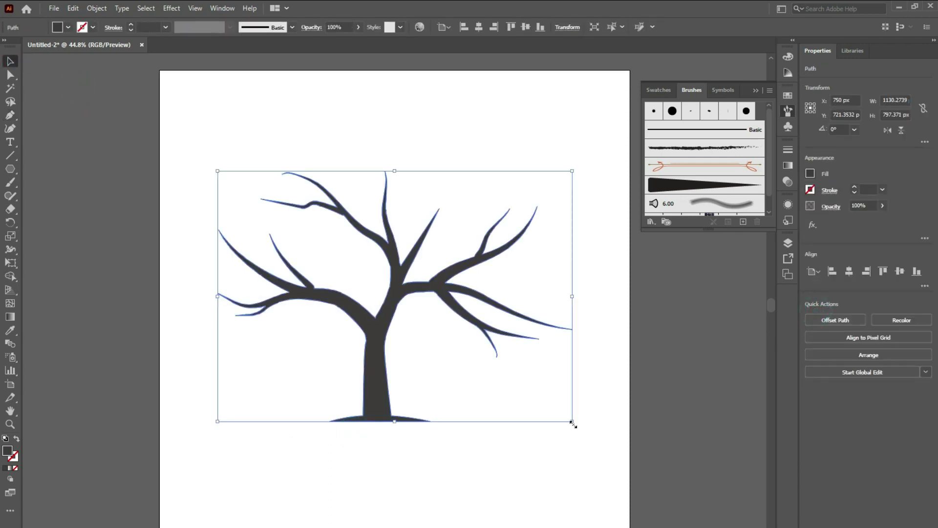
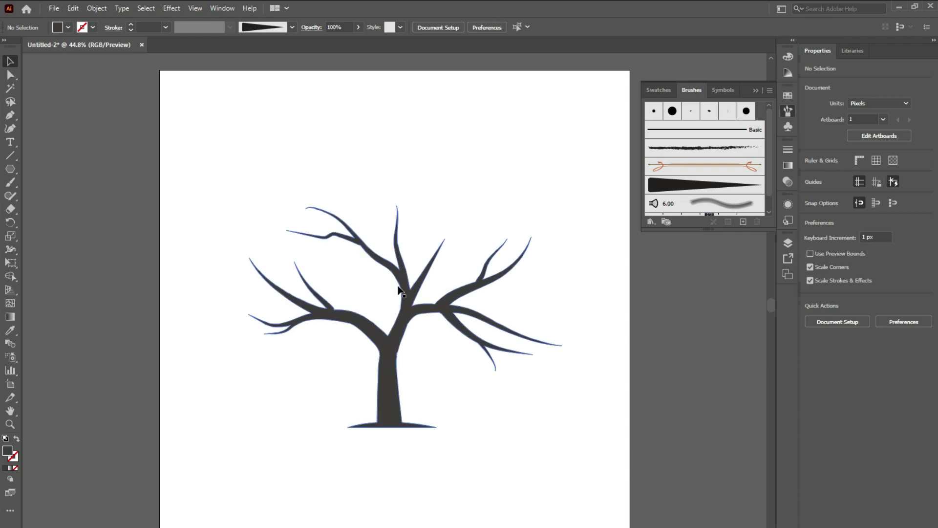
Draw a tall ellipse about 143 px wide and 407 px high and place it above the tree.
left_click(12, 171)
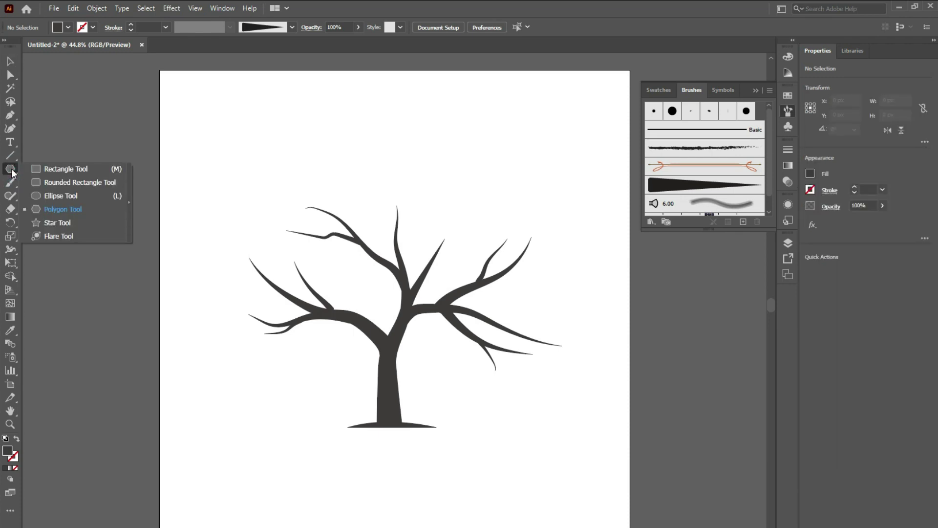
left_click(61, 195)
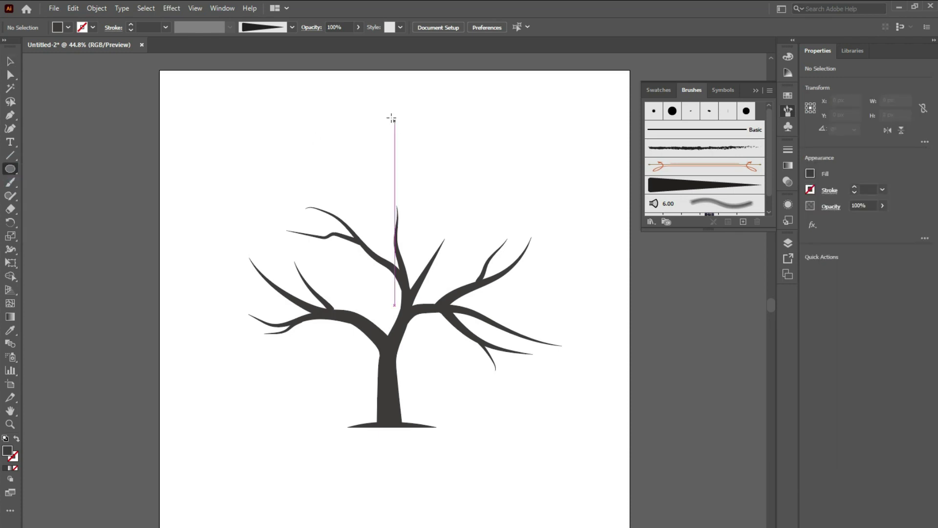
left_click_drag(486, 104, 530, 231)
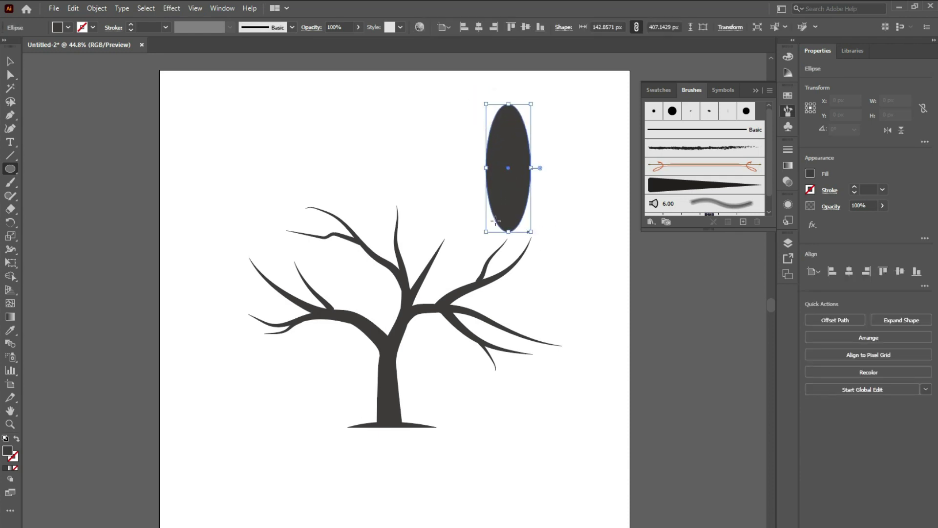
key("v")
left_click_drag(520, 194, 455, 195)
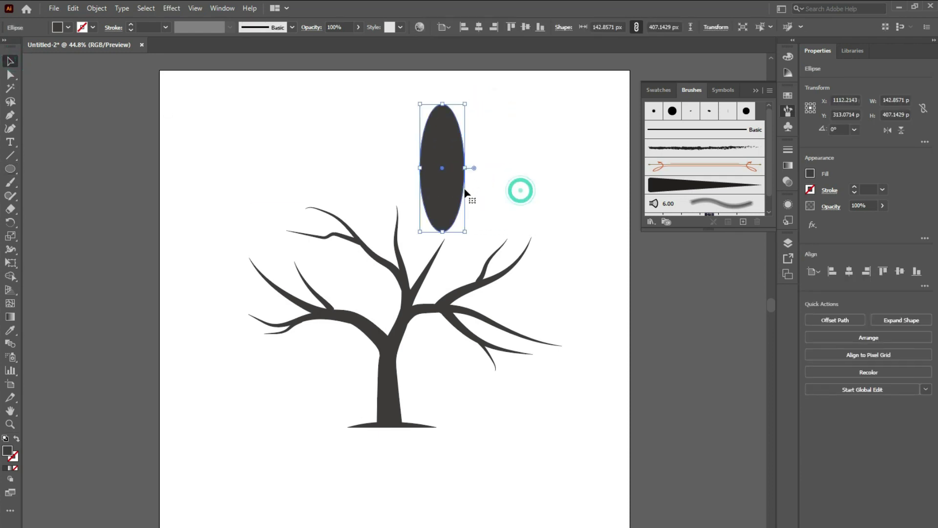
Convert the ellipse's top and bottom anchor points to corners to form a pointed leaf.
left_click(10, 76)
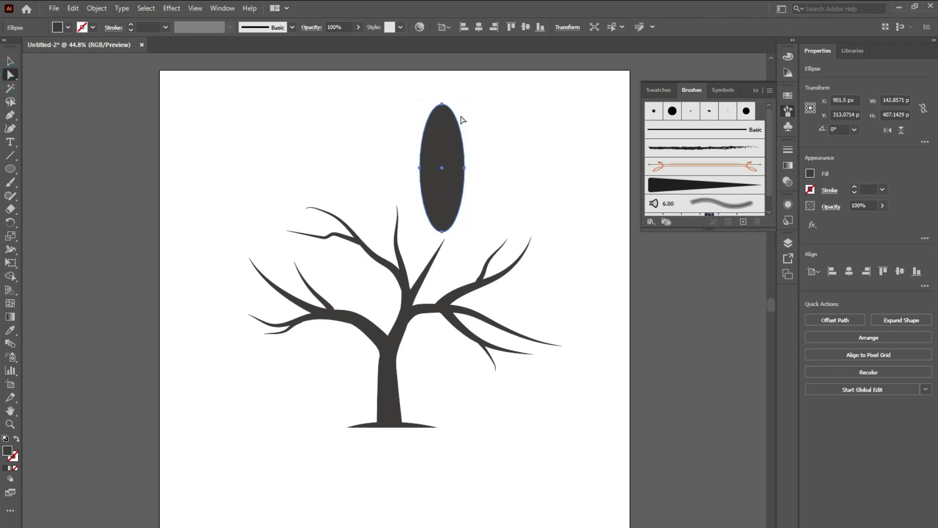
left_click(442, 104)
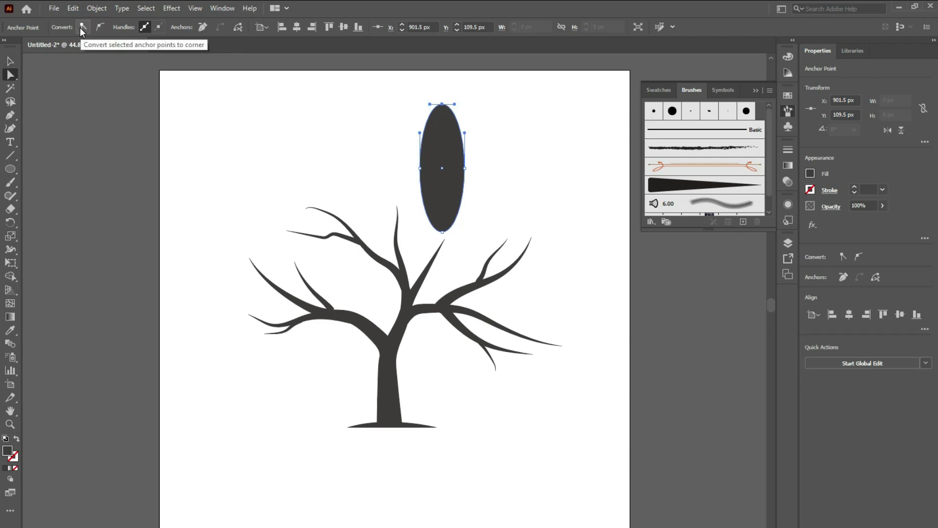
left_click(81, 27)
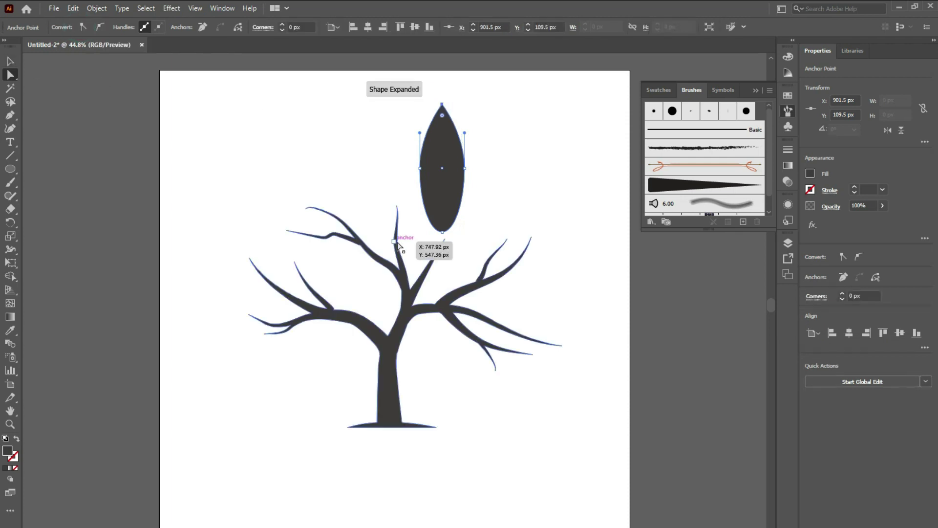
left_click(442, 232)
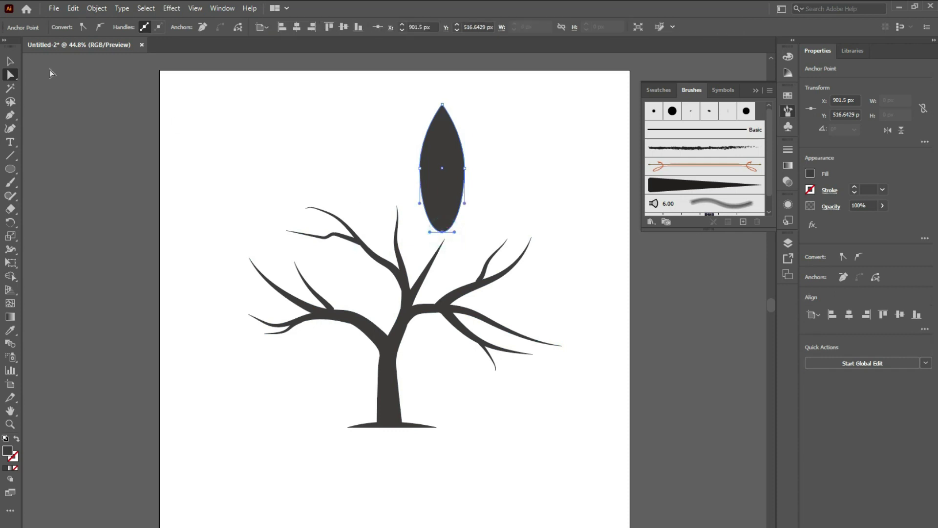
left_click(82, 27)
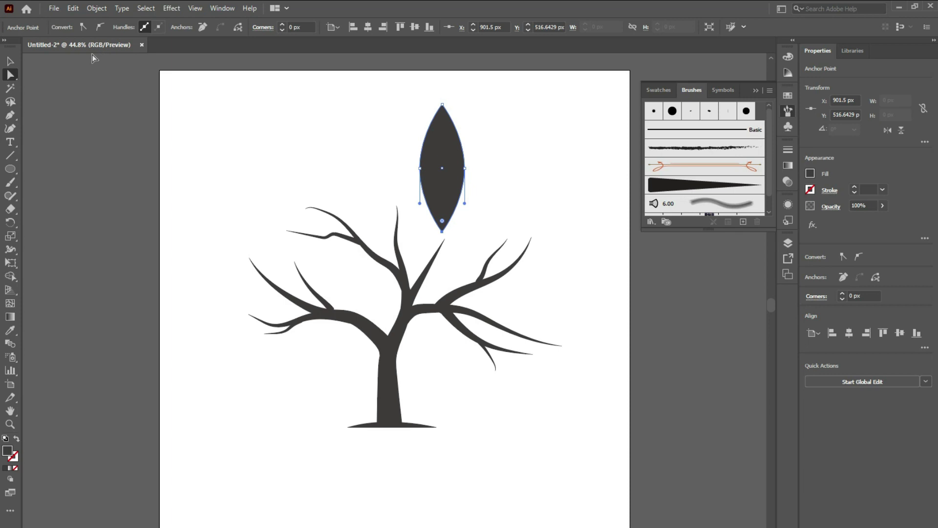
left_click(782, 10)
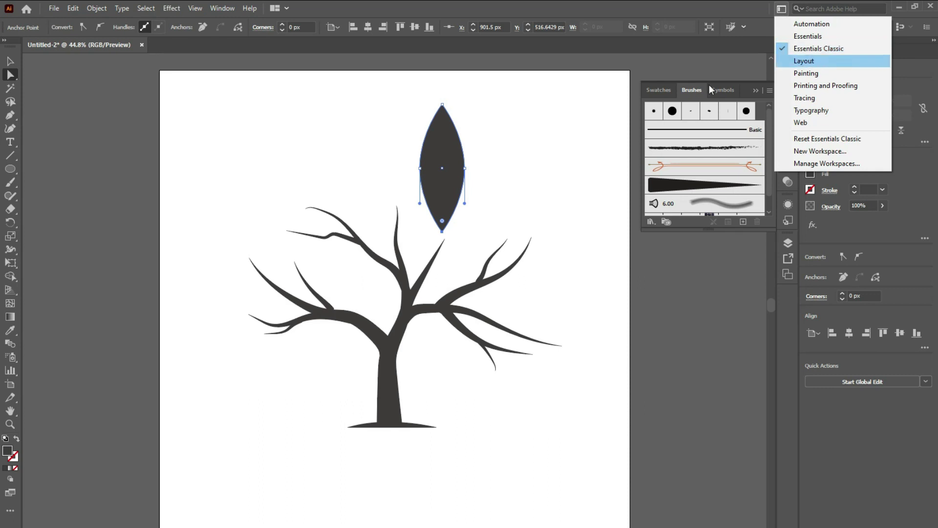
left_click(510, 175)
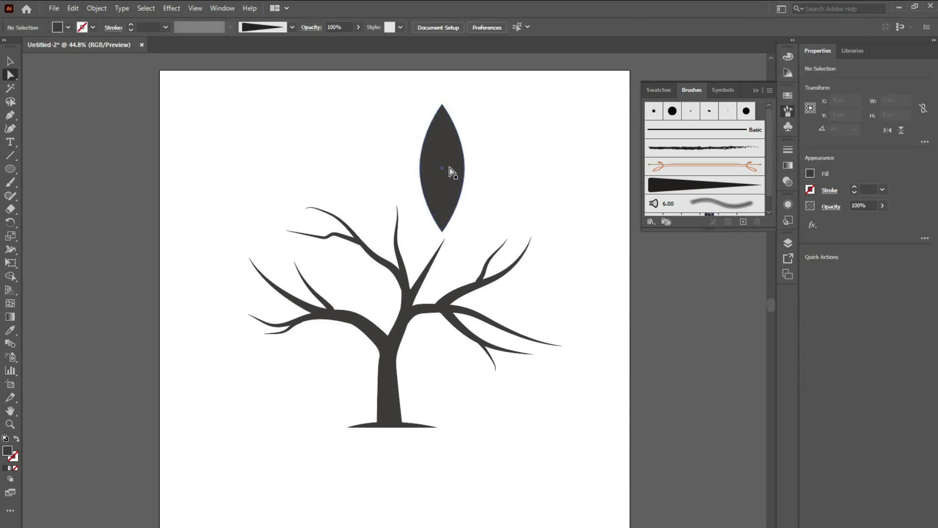
Draw a second tall ellipse about 155 px wide and 439 px high near the artboard's upper-left corner.
left_click(10, 169)
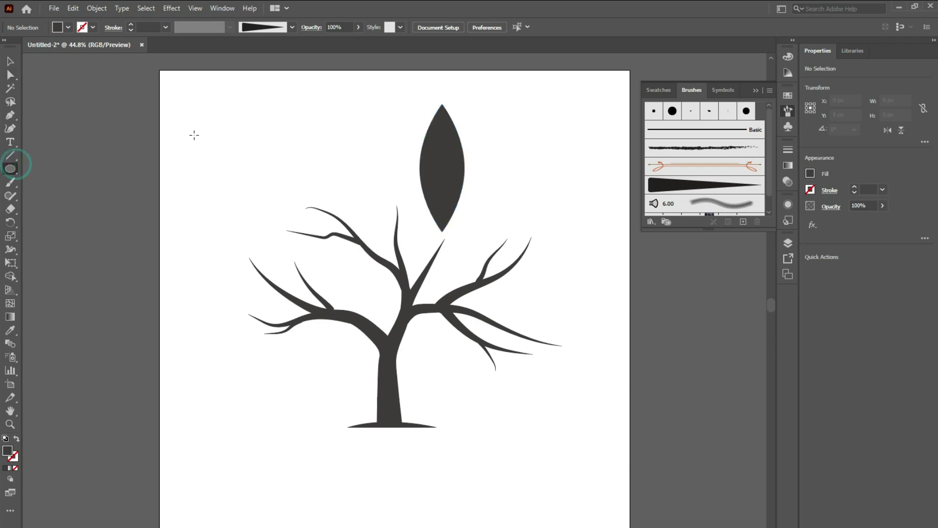
left_click_drag(216, 113, 265, 251)
key("v")
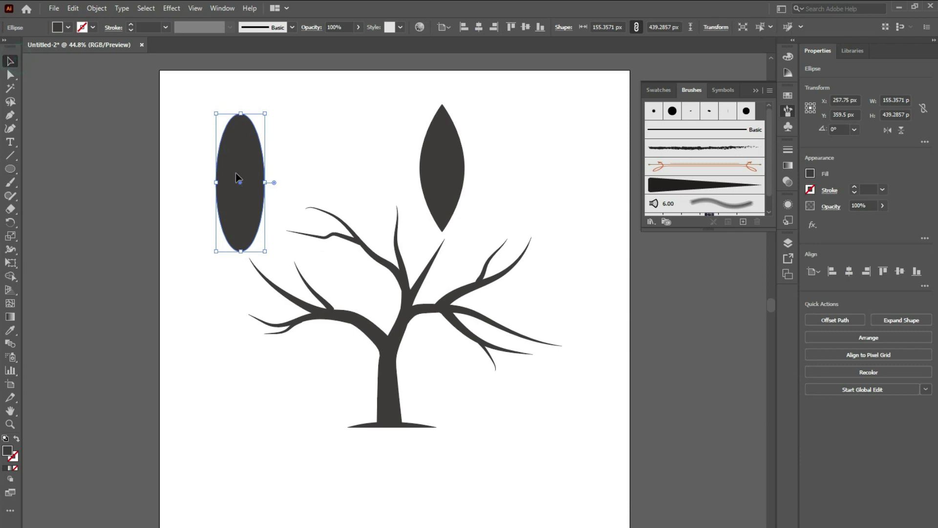
left_click_drag(236, 172, 229, 165)
Turn the second ellipse into a pointed leaf by converting its top and bottom points with the Anchor Point tool.
left_click(10, 75)
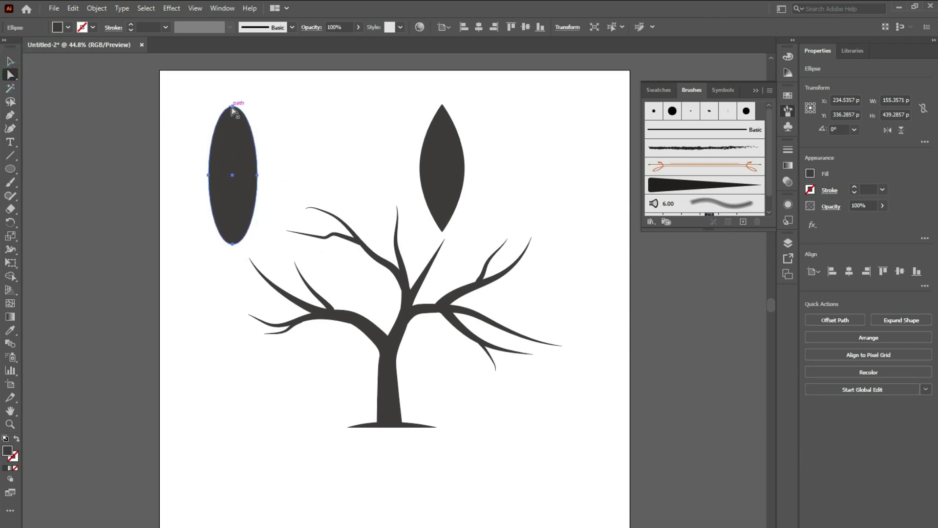
left_click(231, 106)
left_click(14, 119)
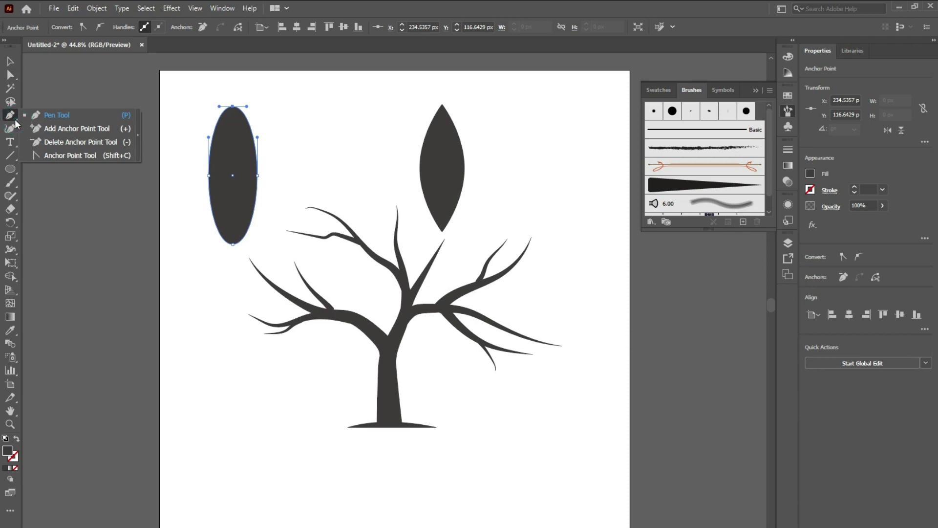
left_click(34, 153)
left_click(233, 106)
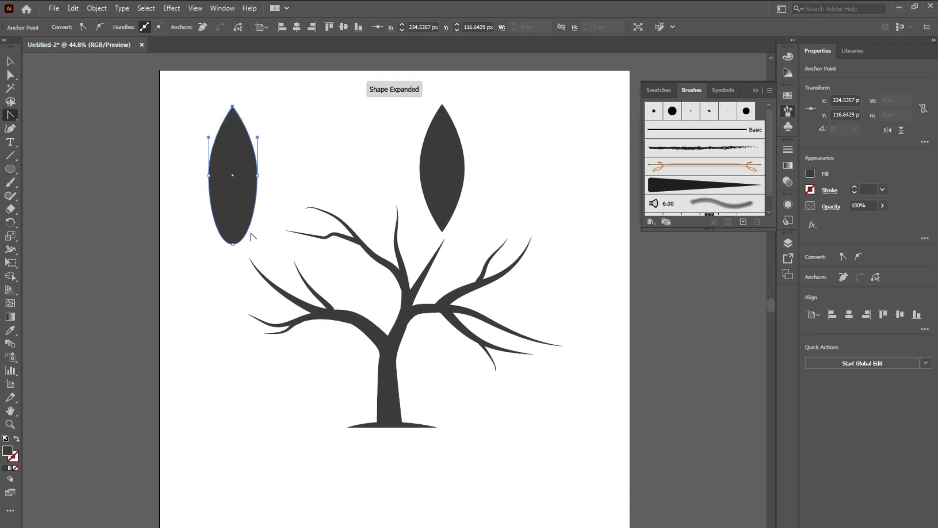
left_click(233, 247)
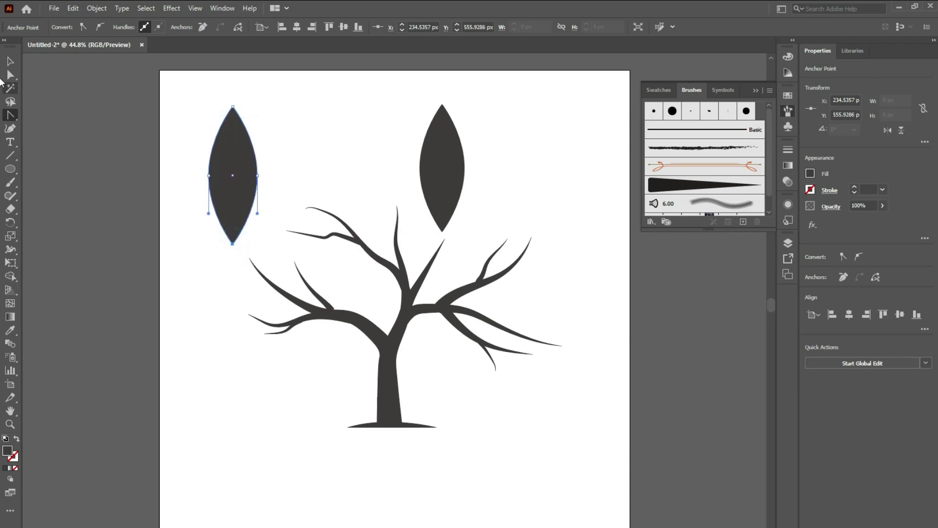
Delete the second leaf near the artboard's upper-left corner.
left_click(11, 61)
left_click_drag(14, 116, 31, 115)
key("v")
left_click(85, 80)
left_click_drag(220, 155, 261, 137)
Move the leaf above the tree slightly up and to the right and widen it to about 162 px.
left_click_drag(450, 177, 497, 155)
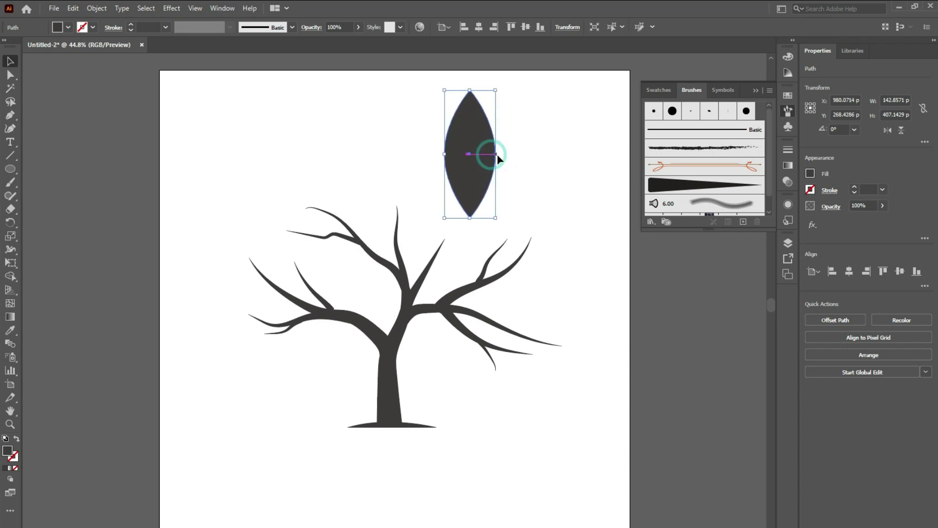
left_click(523, 157)
Draw a curved, tapering vein about 94 px wide and 352 px high from the leaf's centre past its lower tip and subtract it from the leaf.
key("p")
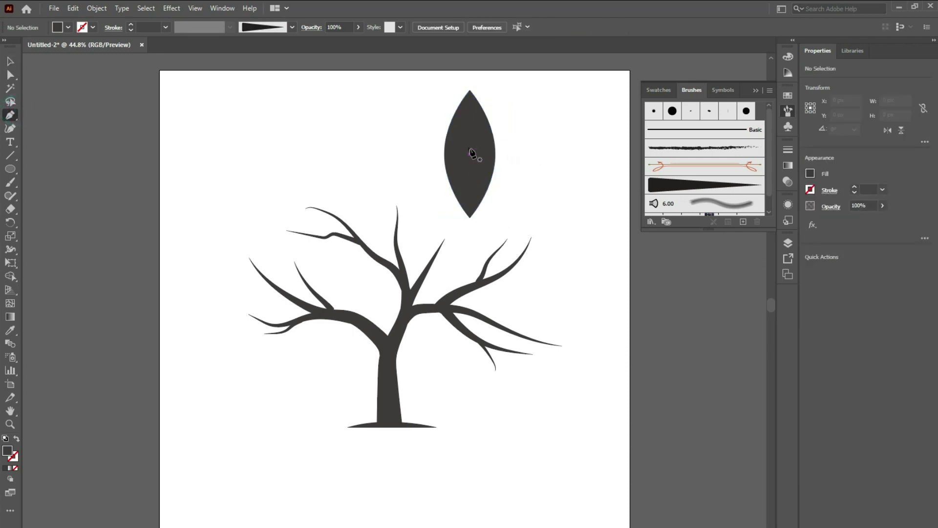
left_click(473, 145)
left_click_drag(487, 255, 524, 285)
left_click(488, 255)
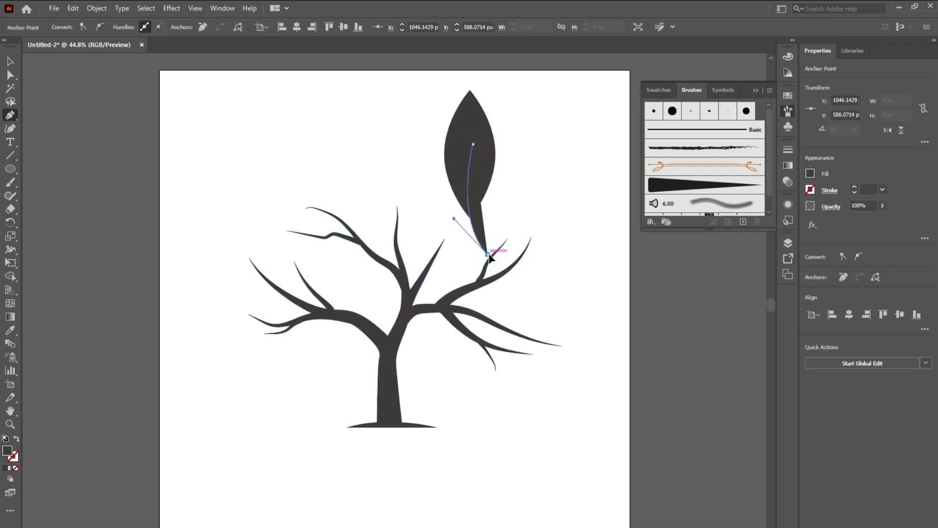
left_click_drag(473, 144, 513, 74)
left_click(9, 61)
left_click(178, 98)
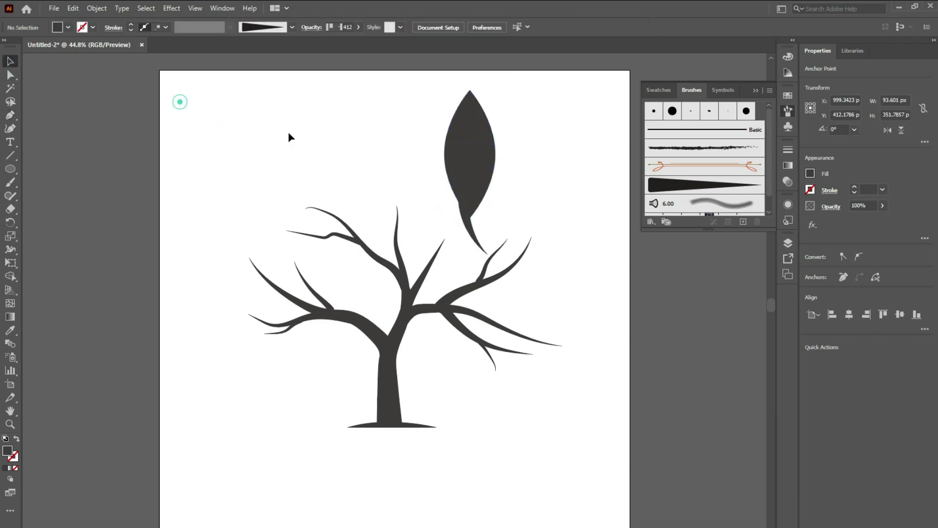
left_click_drag(437, 157, 499, 209)
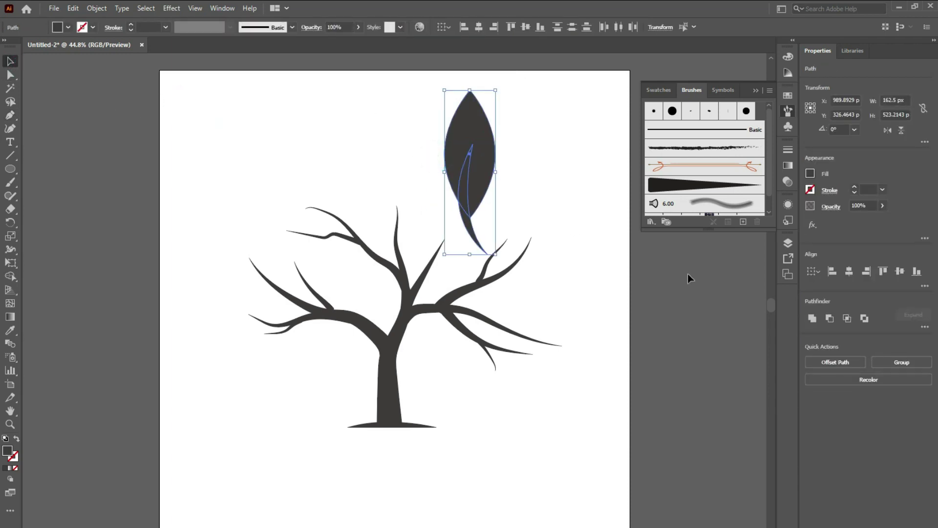
left_click(829, 318)
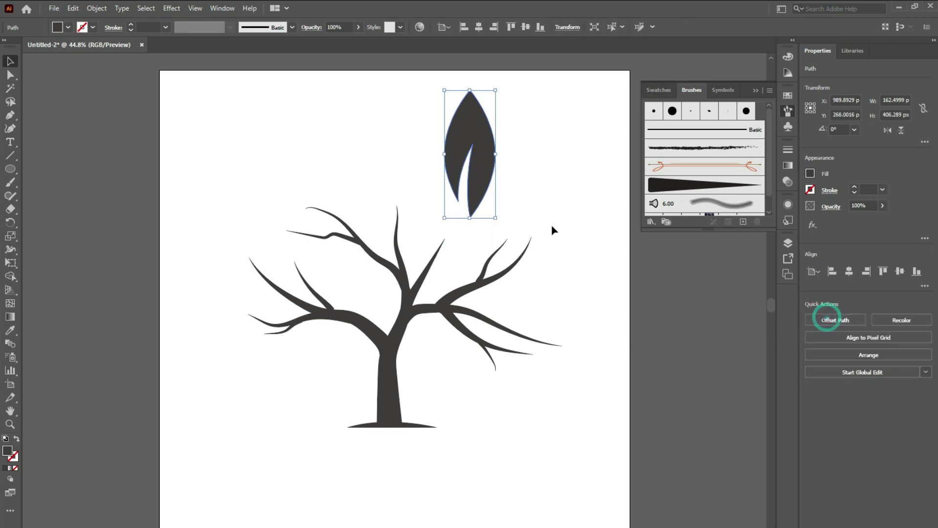
Rotate the leaf 90 degrees clockwise so it lies horizontally with its slit end facing left.
left_click(551, 224)
left_click(482, 178)
left_click_drag(501, 96, 550, 194)
left_click(550, 197)
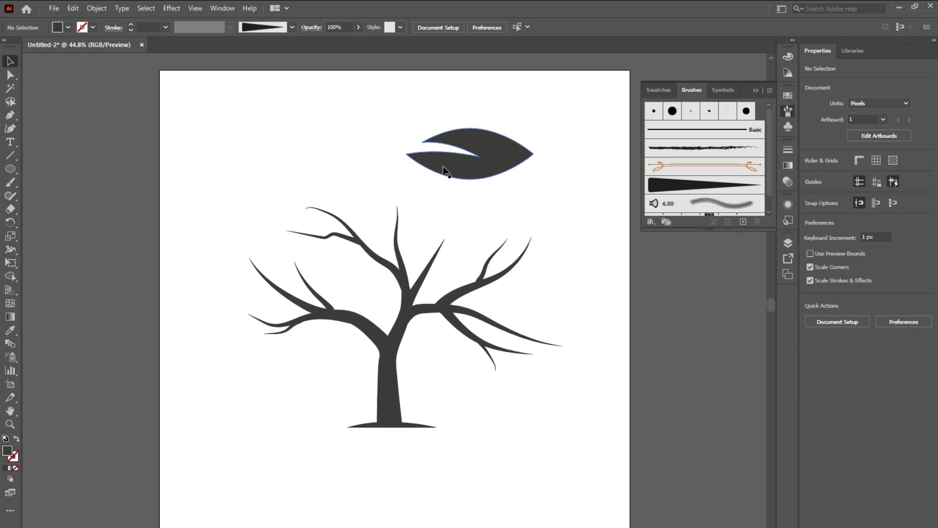
Create an art brush from the leaf with Scale Proportionately and Tints colorization, and delete the original leaf.
left_click(508, 172)
mouse_move(508, 172)
left_mouse_down()
mouse_move(630, 188)
mouse_move(676, 213)
left_mouse_up()
left_click(392, 298)
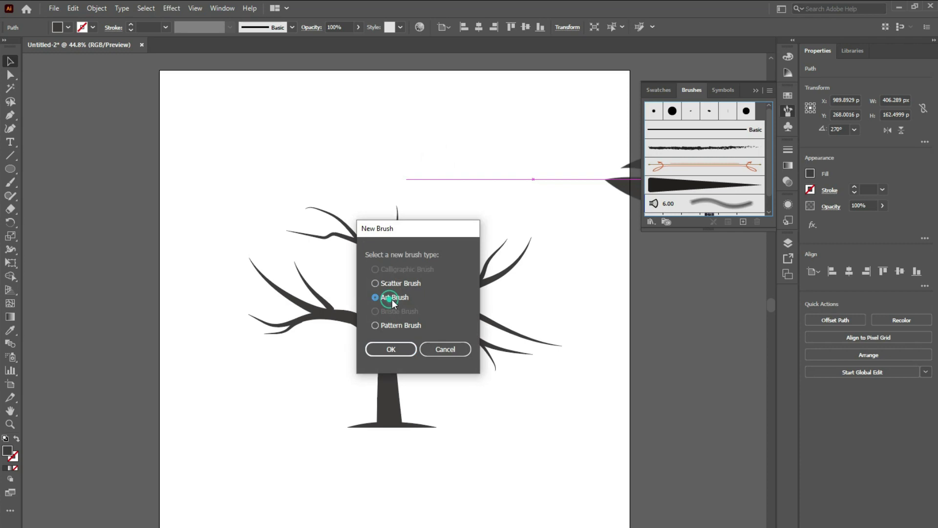
left_click(400, 348)
left_click(318, 191)
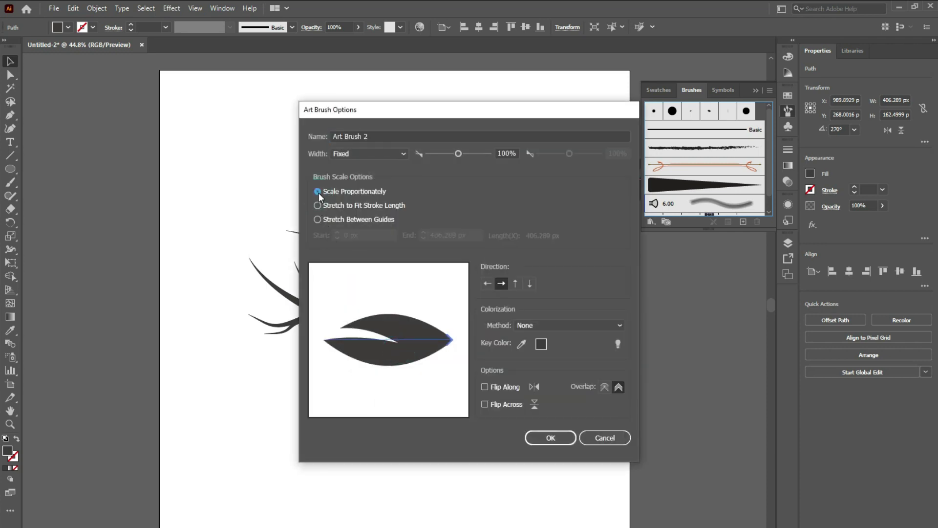
left_click(552, 326)
left_click(554, 350)
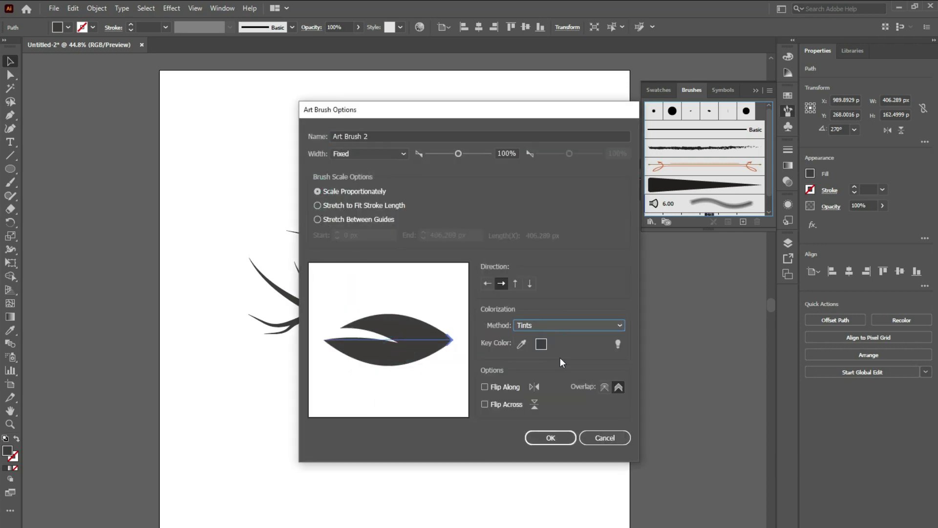
left_click(551, 438)
key("Delete")
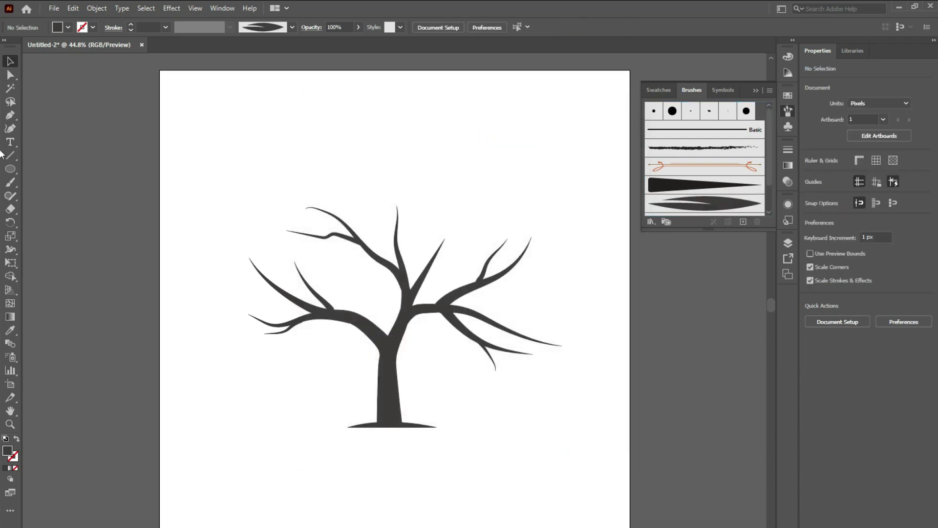
Paint many leaves of varied sizes and directions along all the branches and across the crown with the leaf art brush.
left_click(11, 183)
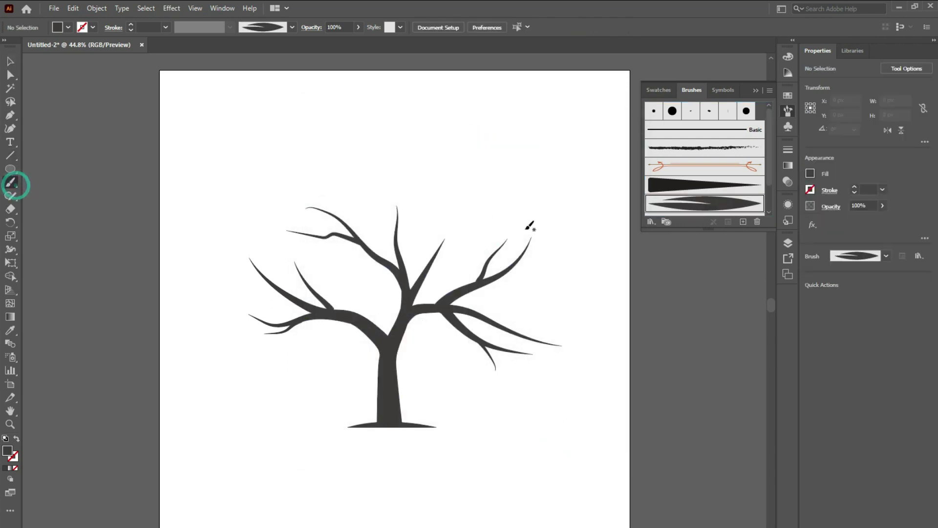
left_click_drag(445, 236, 461, 216)
left_click_drag(396, 201, 389, 182)
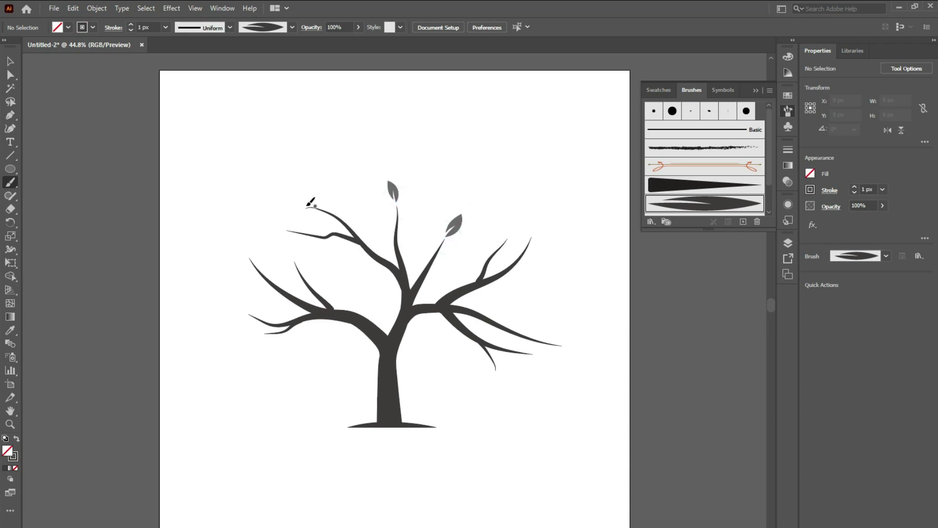
left_click_drag(302, 208, 265, 211)
left_click_drag(248, 257, 240, 242)
left_click_drag(271, 262, 264, 239)
left_click_drag(248, 313, 237, 290)
left_click_drag(337, 203, 323, 173)
left_click_drag(356, 229, 386, 206)
left_click_drag(410, 238, 410, 223)
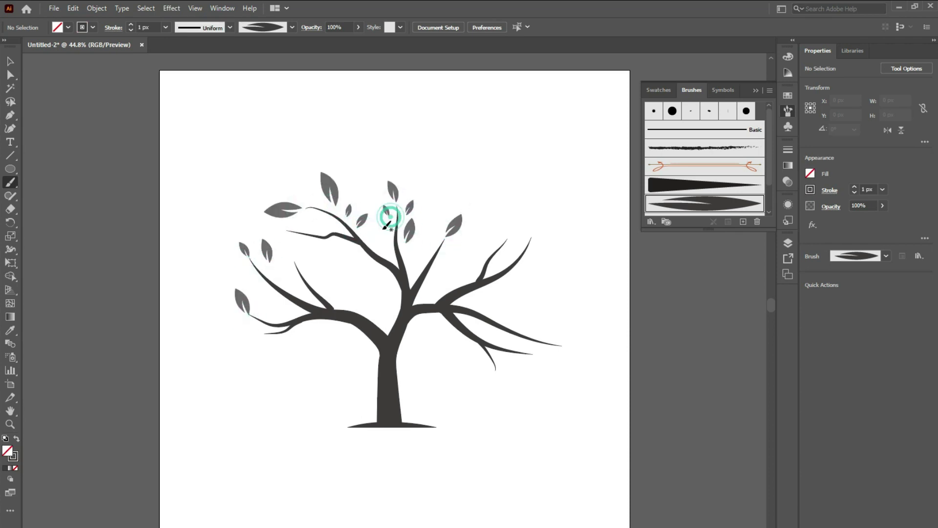
left_click_drag(424, 260, 424, 247)
left_click_drag(432, 240, 435, 226)
left_click_drag(489, 247, 490, 235)
mouse_move(515, 242)
left_mouse_down()
mouse_move(529, 222)
mouse_move(547, 249)
left_mouse_up()
mouse_move(520, 274)
left_mouse_down()
mouse_move(537, 270)
mouse_move(514, 287)
left_mouse_up()
left_click_drag(503, 287, 489, 297)
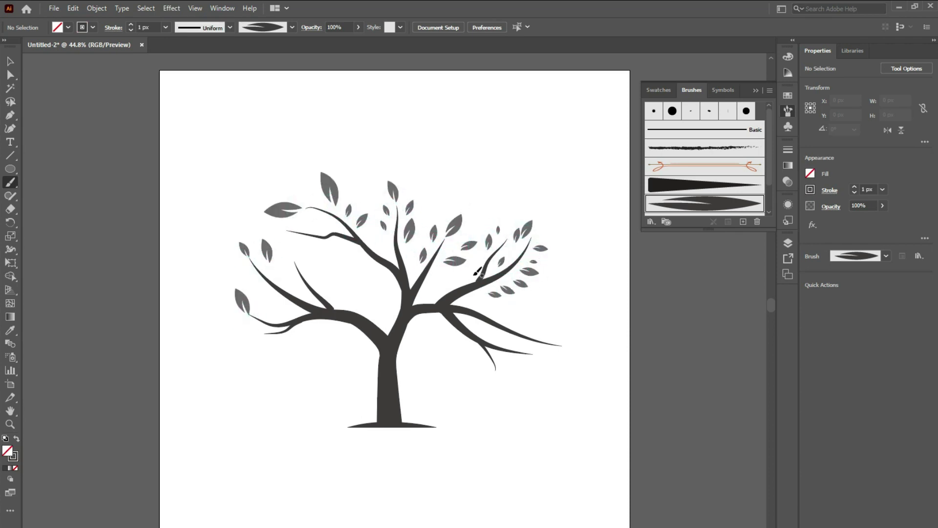
left_click_drag(475, 259, 477, 244)
mouse_move(446, 278)
left_mouse_down()
mouse_move(452, 291)
mouse_move(457, 278)
left_mouse_up()
left_click_drag(475, 234, 473, 218)
left_click_drag(370, 201, 368, 183)
left_click_drag(431, 216, 430, 198)
left_click_drag(304, 210, 315, 222)
mouse_move(290, 228)
left_mouse_down()
mouse_move(276, 225)
mouse_move(291, 244)
left_mouse_up()
mouse_move(315, 247)
left_mouse_down()
mouse_move(337, 252)
mouse_move(354, 242)
left_mouse_up()
left_click_drag(313, 281, 305, 266)
left_click_drag(337, 295, 334, 283)
left_click_drag(288, 285, 241, 278)
left_click_drag(267, 313, 264, 302)
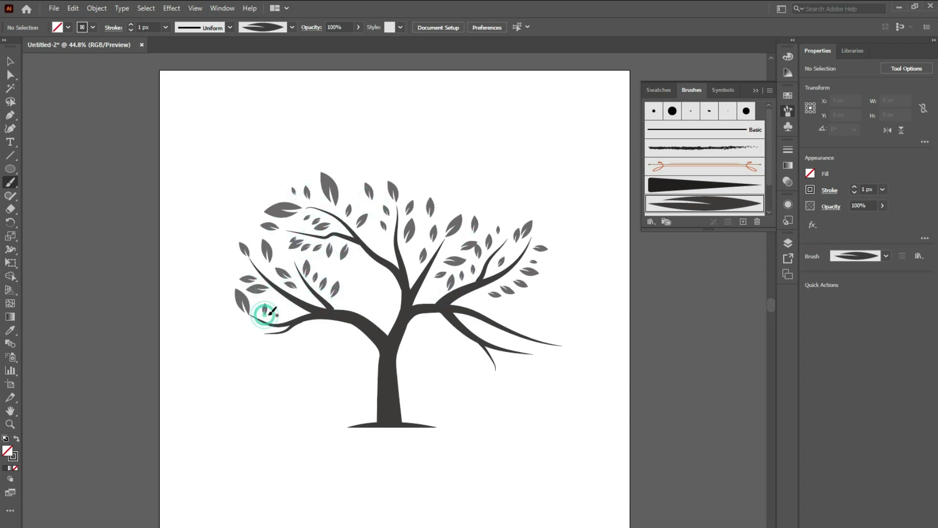
left_click_drag(260, 337, 241, 335)
mouse_move(285, 339)
left_mouse_down()
mouse_move(267, 342)
mouse_move(296, 329)
left_mouse_up()
left_click_drag(471, 355, 468, 344)
left_click_drag(491, 380, 490, 369)
mouse_move(502, 384)
left_mouse_down()
mouse_move(500, 373)
mouse_move(519, 374)
left_mouse_up()
mouse_move(535, 361)
left_mouse_down()
mouse_move(505, 343)
mouse_move(568, 344)
mouse_move(586, 331)
mouse_move(533, 323)
mouse_move(560, 329)
left_mouse_up()
left_click_drag(543, 328, 552, 318)
left_click_drag(523, 320, 533, 313)
left_click_drag(507, 313, 579, 288)
left_click_drag(555, 267, 568, 253)
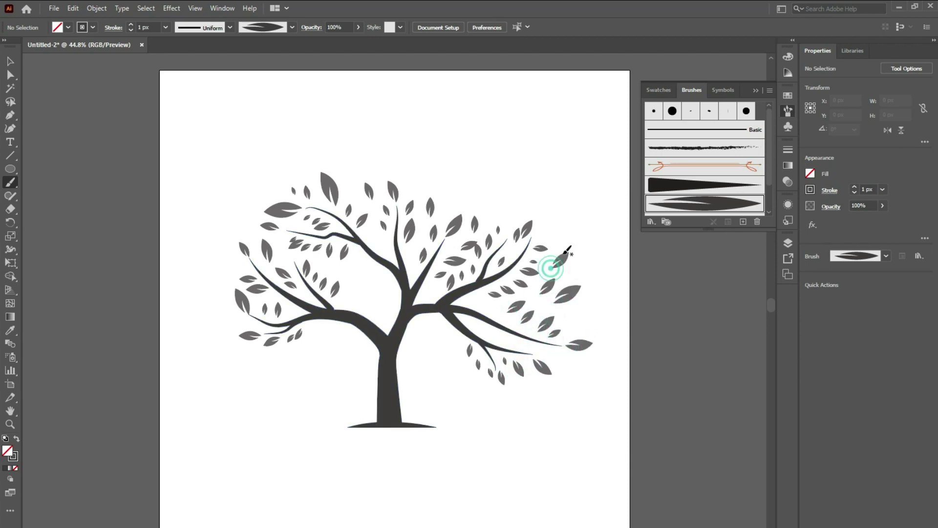
left_click_drag(452, 200, 459, 188)
left_click_drag(345, 179, 346, 170)
left_click_drag(404, 178, 411, 166)
left_click_drag(429, 184, 423, 169)
left_click_drag(362, 274, 376, 268)
left_click_drag(373, 315, 369, 299)
left_click_drag(292, 262, 281, 250)
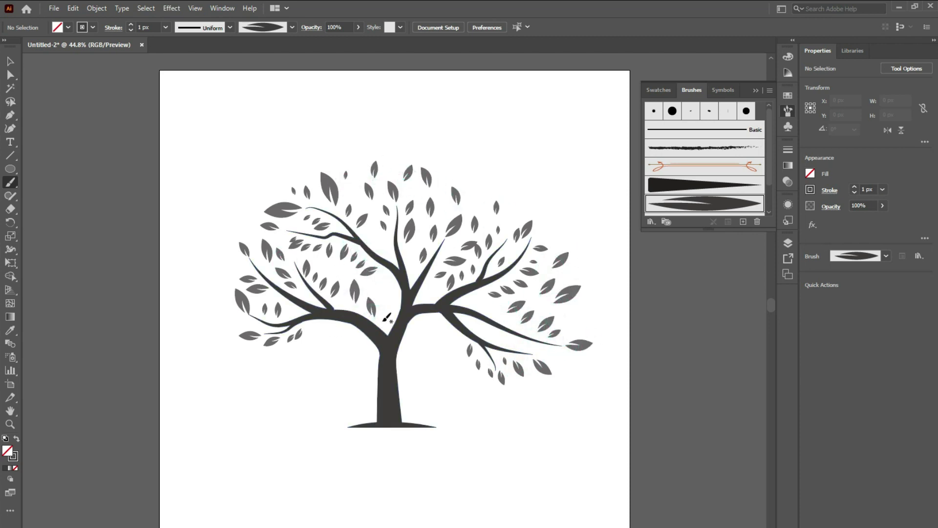
left_click_drag(491, 311, 499, 304)
left_click_drag(481, 204, 479, 194)
left_click_drag(452, 179, 454, 159)
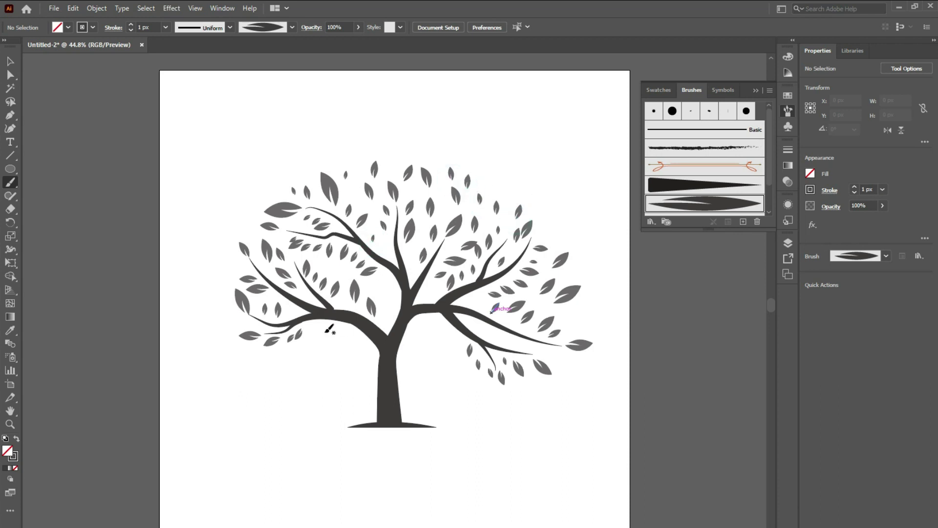
left_click_drag(316, 338, 317, 327)
left_click_drag(334, 269, 382, 276)
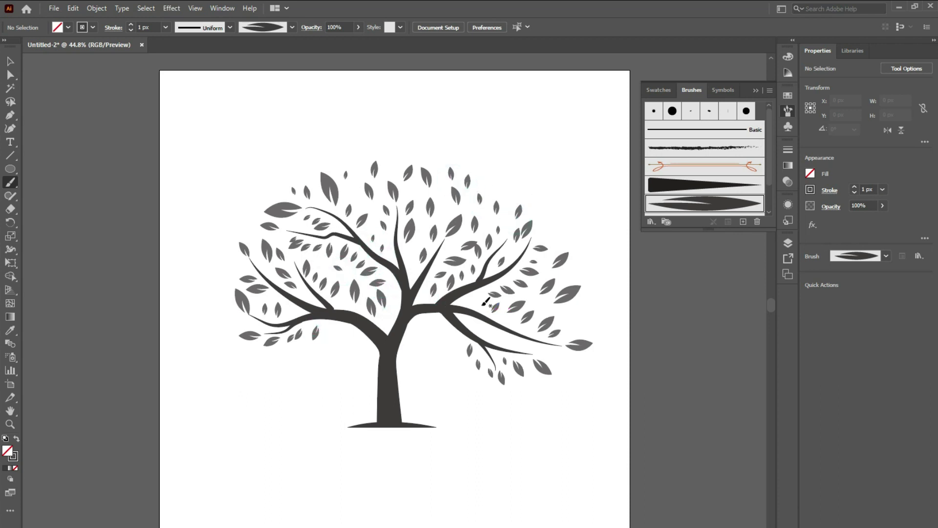
left_click_drag(470, 305, 481, 298)
left_click_drag(476, 330, 482, 322)
left_click_drag(487, 339, 514, 340)
left_click_drag(518, 350, 530, 345)
left_click_drag(543, 352, 572, 315)
left_click_drag(569, 279, 577, 271)
left_click_drag(234, 271, 223, 263)
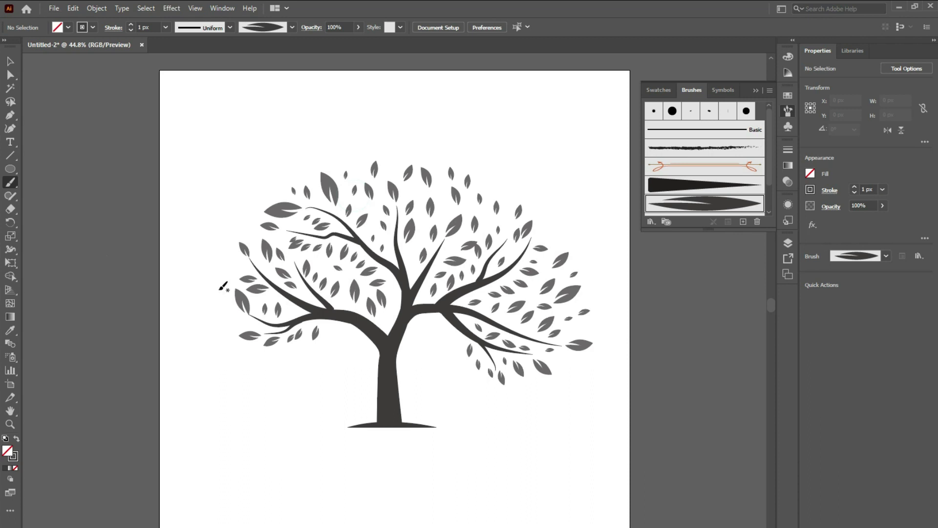
left_click_drag(237, 318, 224, 313)
Expand the brush appearance of all the painted leaves and unite them.
key("v")
scroll(22, 133, "down", 1)
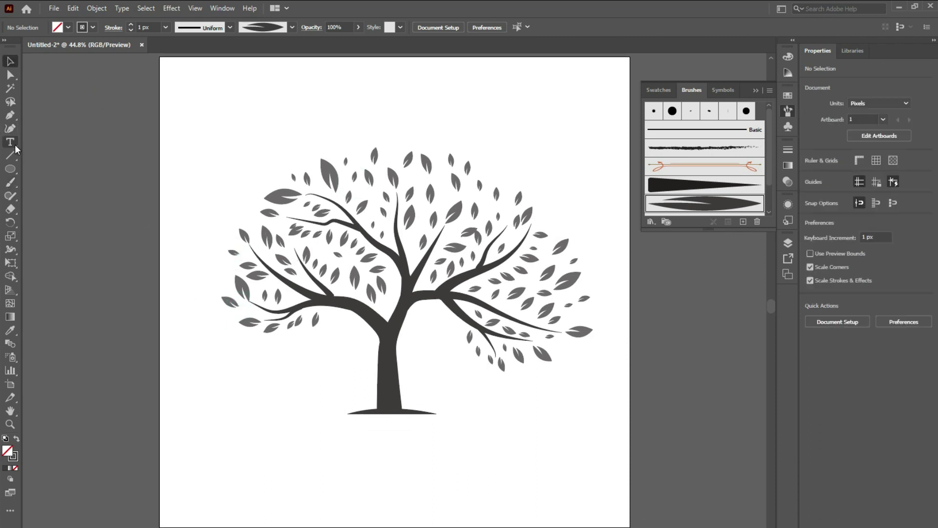
left_click(281, 196)
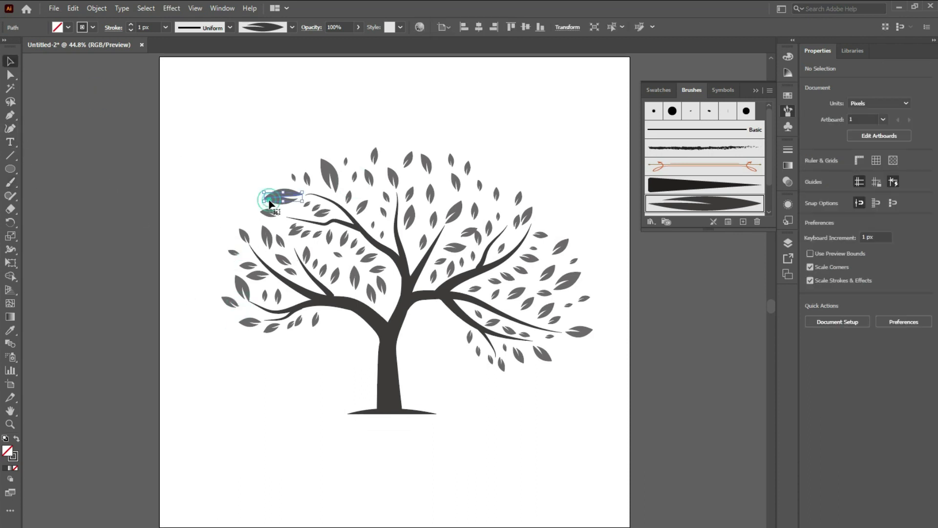
left_click(108, 126)
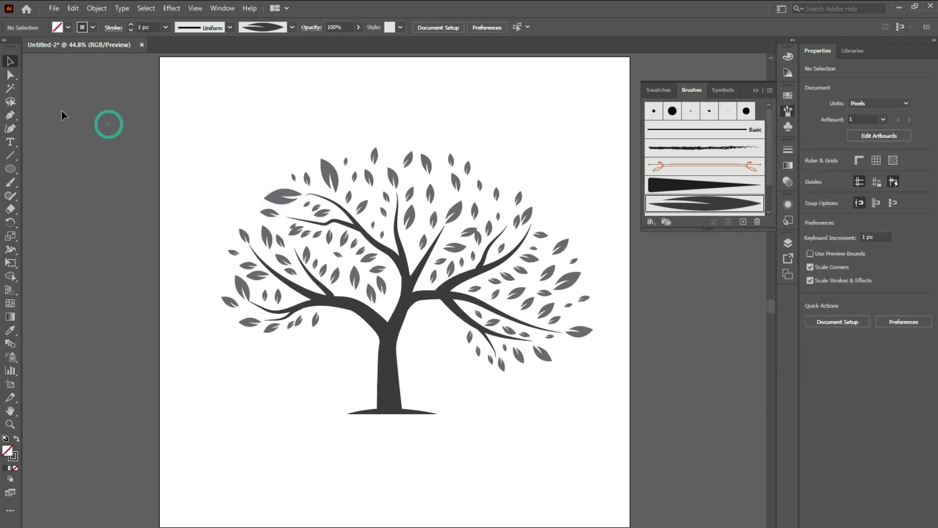
left_click(11, 87)
left_click(270, 197)
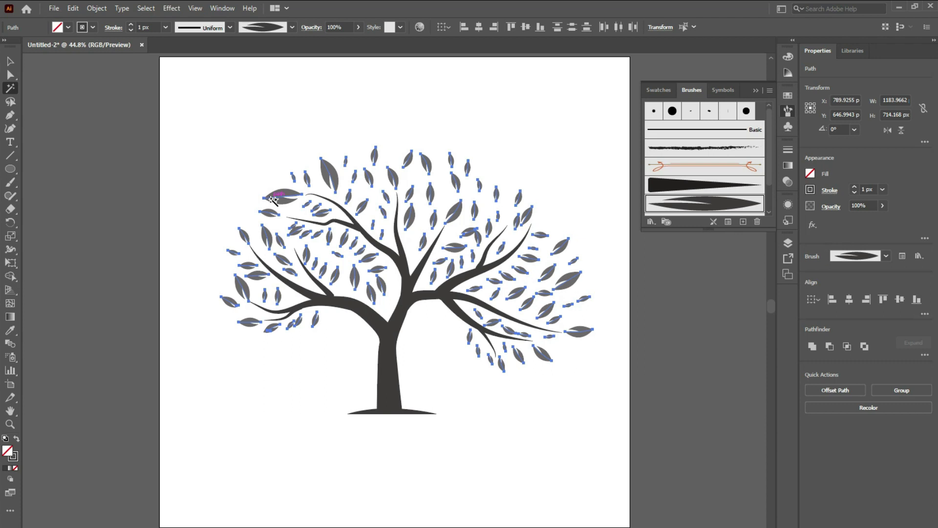
left_click(94, 10)
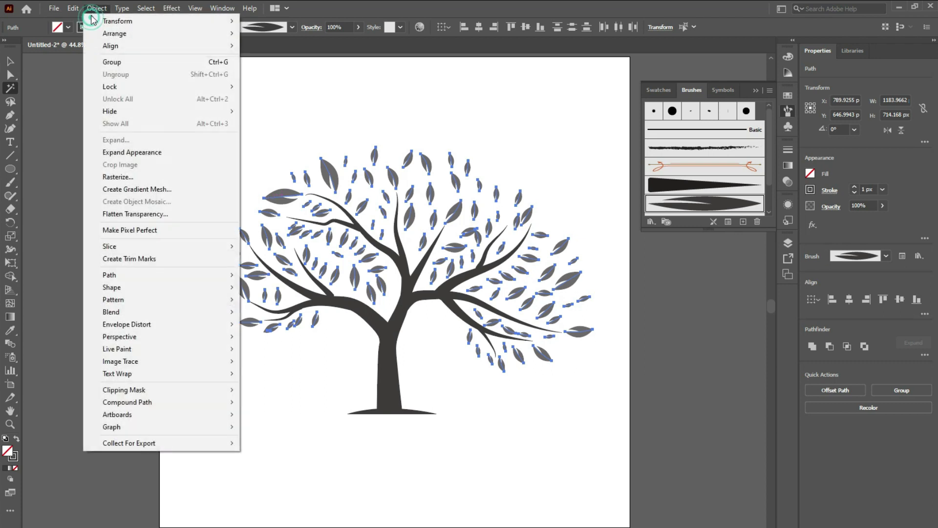
left_click(141, 153)
left_click(812, 318)
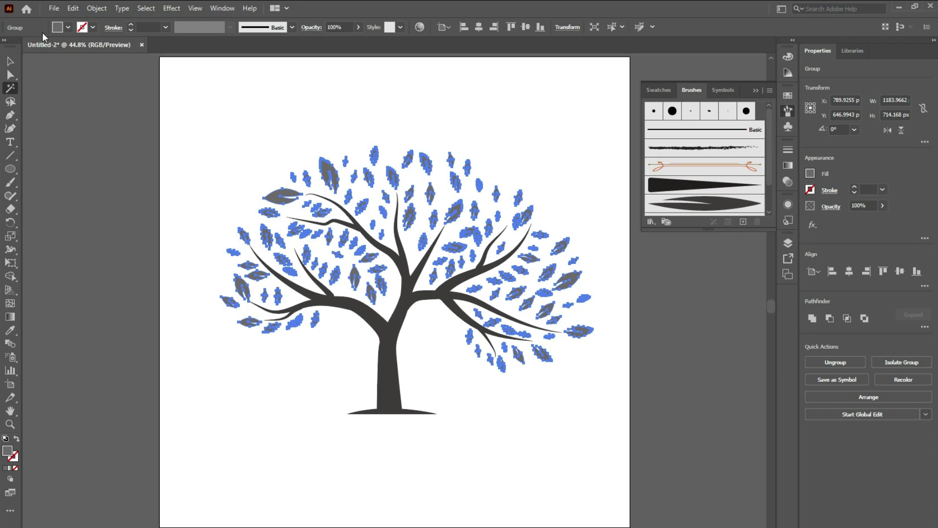
Fill the united leaves with a green swatch.
left_click(58, 28)
left_click(37, 53)
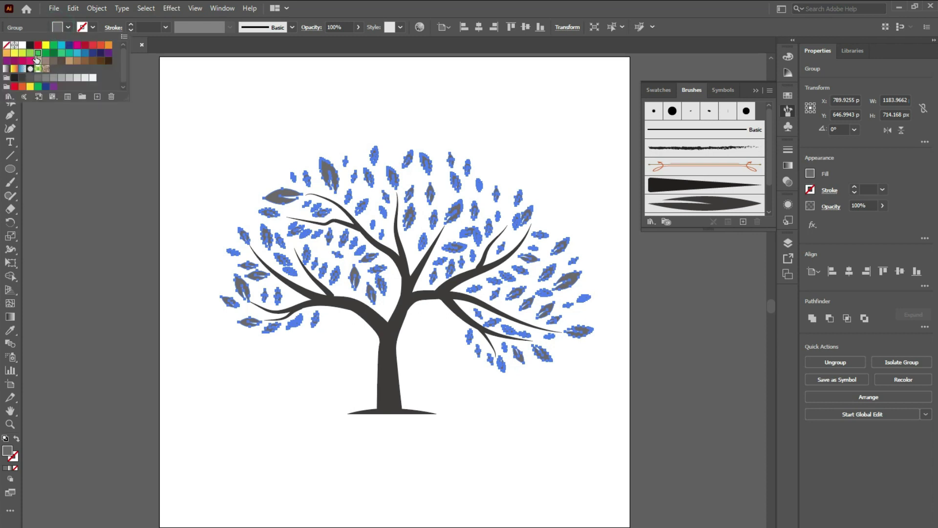
left_click(228, 130)
left_click(228, 129)
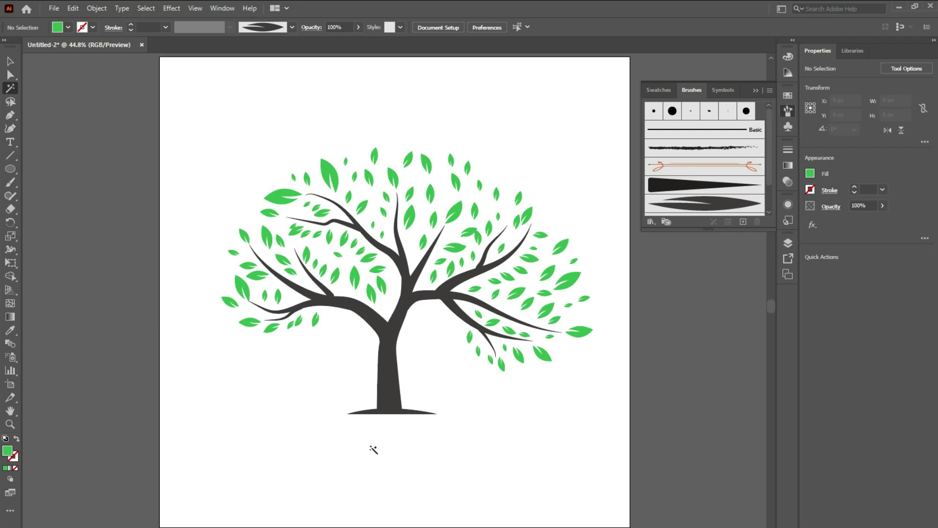
Scale the whole tree down until its leaf crown is about 975 px wide and move it towards the artboard's centre.
left_click(10, 60)
left_click_drag(288, 167, 524, 380)
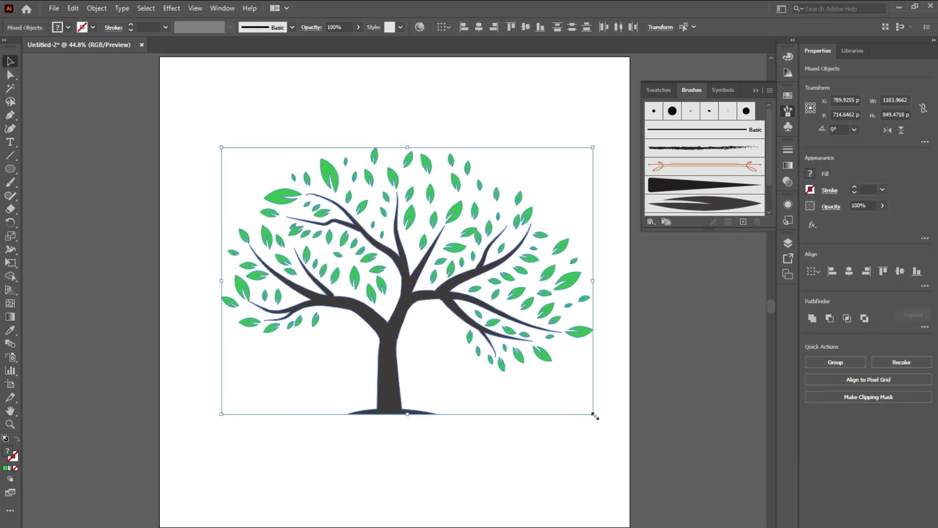
left_click_drag(596, 413, 527, 367)
left_click_drag(380, 337, 402, 351)
left_click(463, 421)
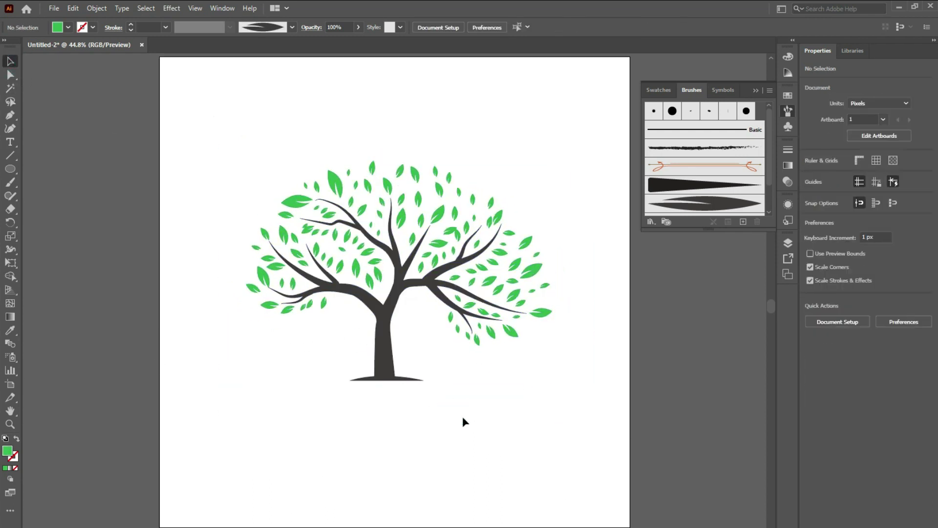
key("ctrl+z")
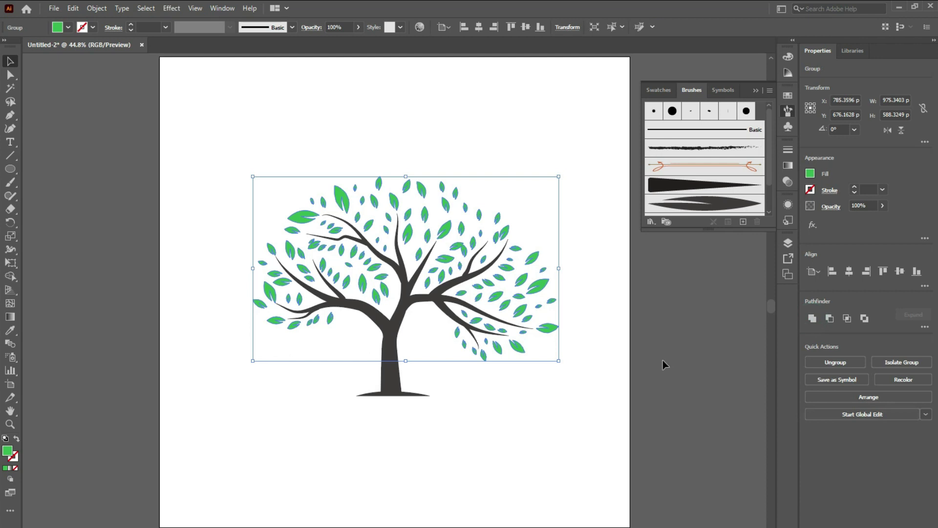
Apply a linear gradient to the leaves with an orange-red first stop and a yellow stop at about 23.6%.
left_click(786, 165)
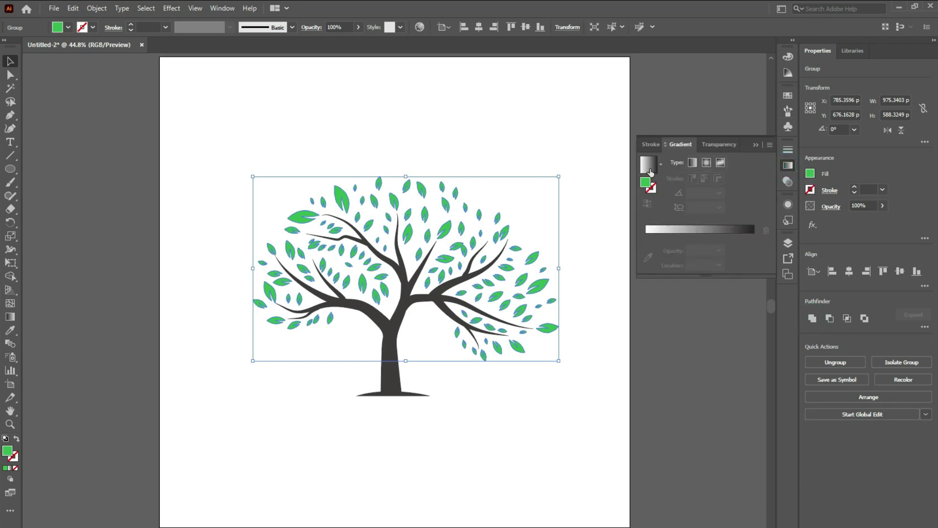
left_click(650, 172)
double_click(645, 236)
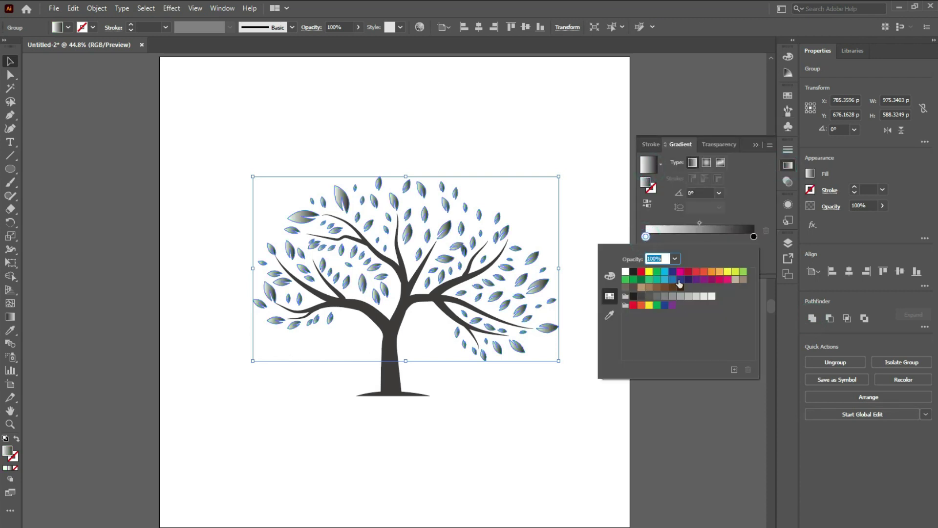
left_click(704, 273)
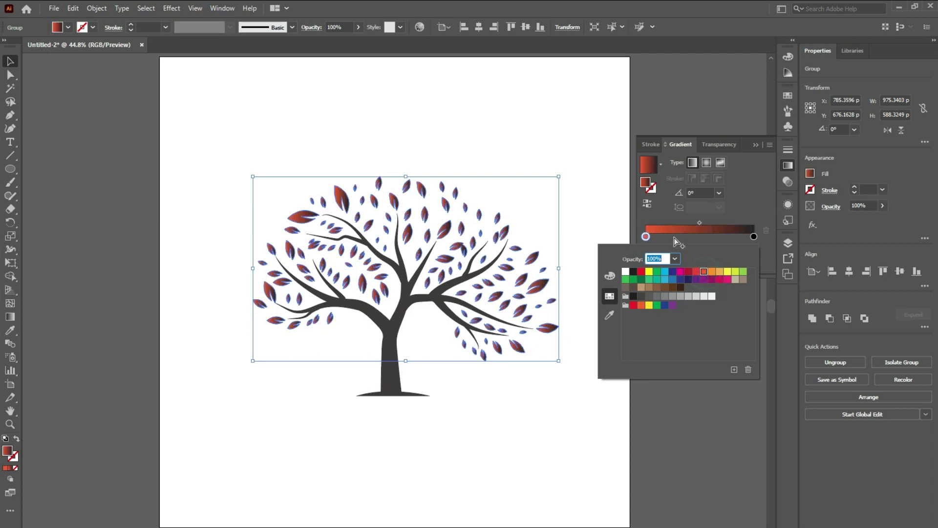
left_click(671, 237)
double_click(671, 237)
left_click(727, 271)
Add a light green stop and a teal stop after the yellow one in the leaf gradient.
left_click(693, 236)
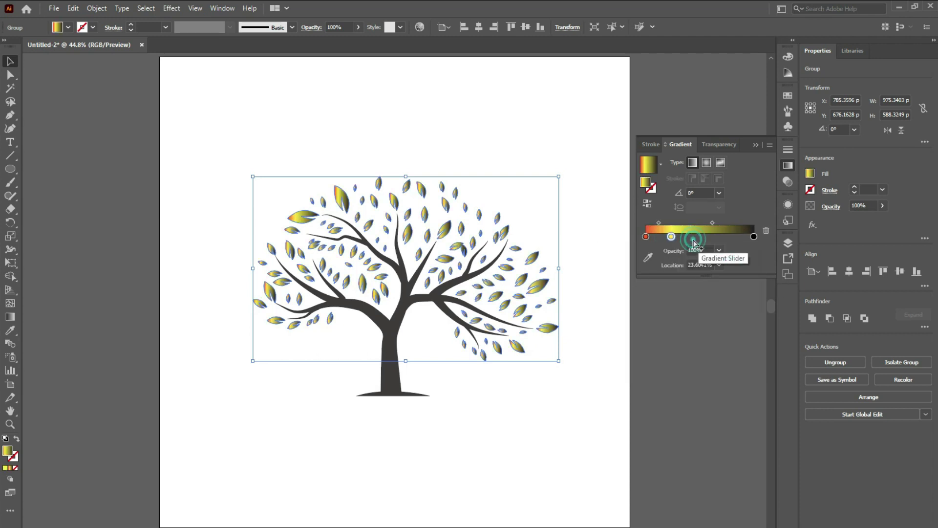
double_click(693, 237)
left_click(736, 272)
left_click(710, 237)
double_click(710, 236)
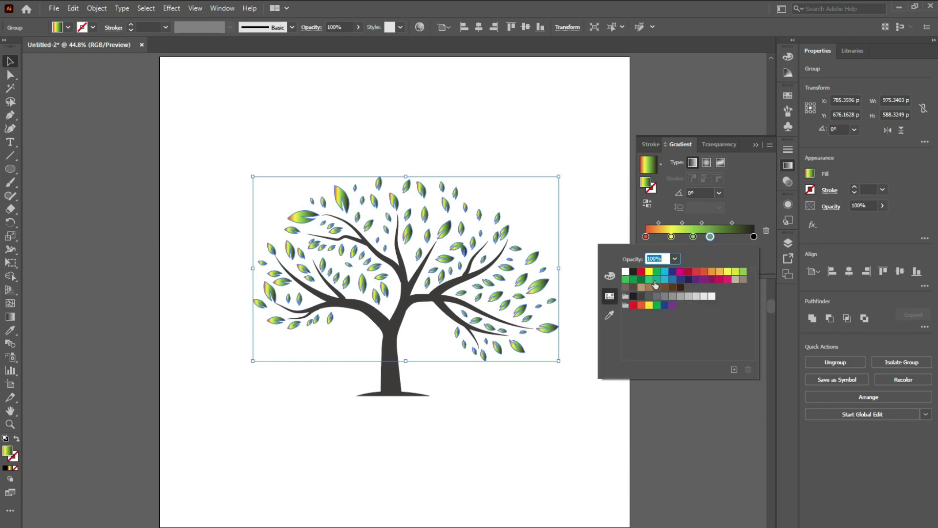
left_click(654, 279)
Add a blue stop, make the gradient's end stop magenta and respace the middle stops, placing blue at about 75.4%.
left_click(722, 237)
double_click(722, 236)
double_click(754, 236)
left_click(719, 279)
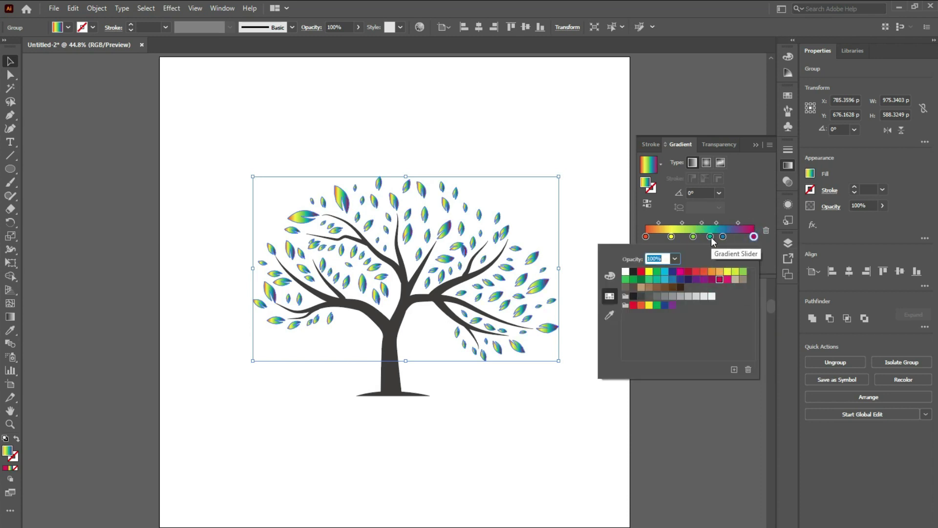
left_click_drag(693, 236, 727, 237)
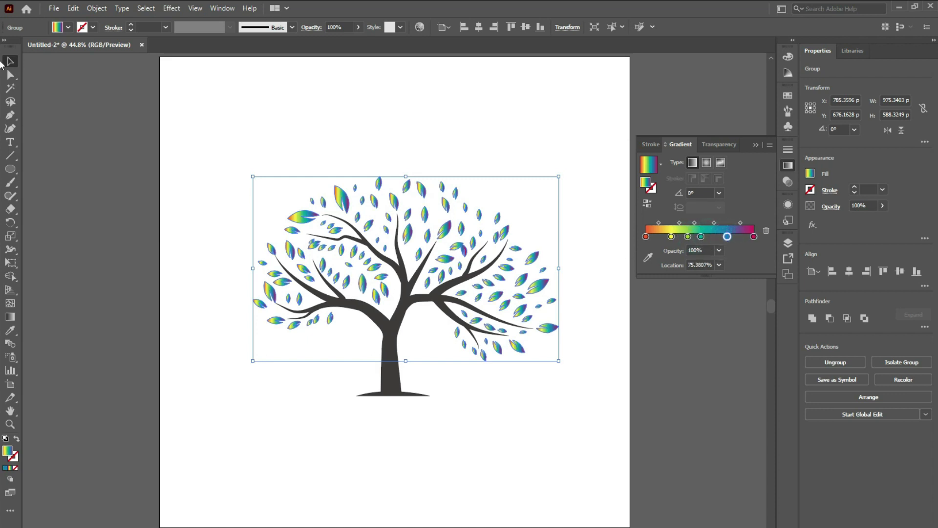
Stretch the gradient diagonally across the whole leaf crown from its upper left to its lower right with the Gradient tool.
key("g")
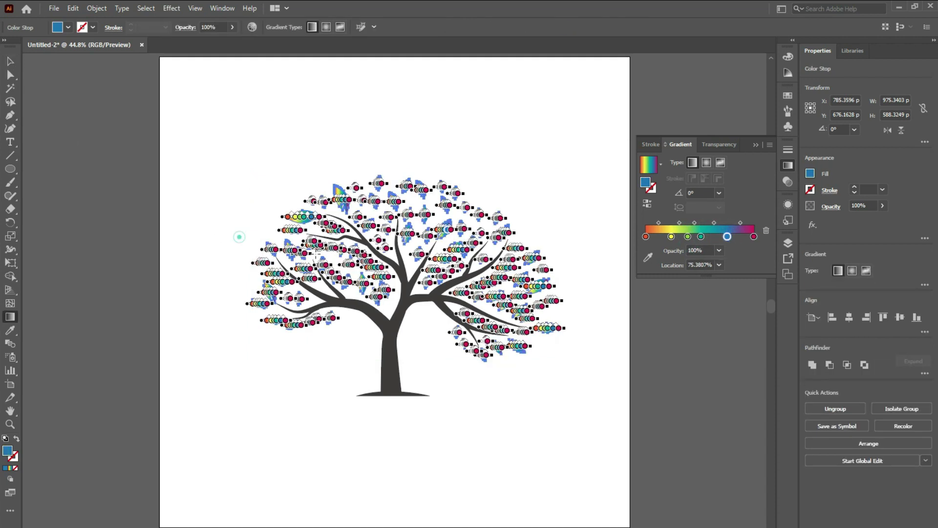
mouse_move(234, 235)
left_mouse_down()
mouse_move(588, 337)
mouse_move(604, 354)
left_mouse_up()
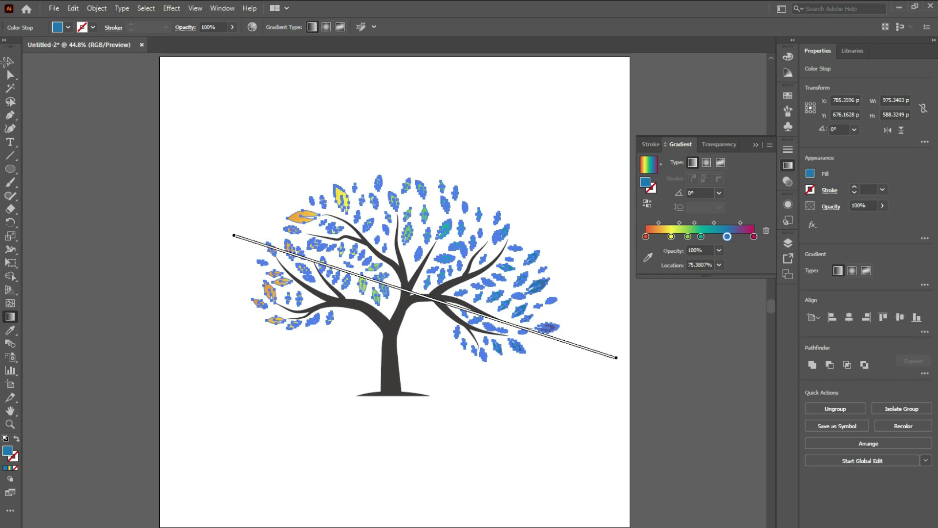
Finish editing the leaf gradient and deselect the leaves.
left_click(10, 63)
left_click_drag(616, 357, 616, 357)
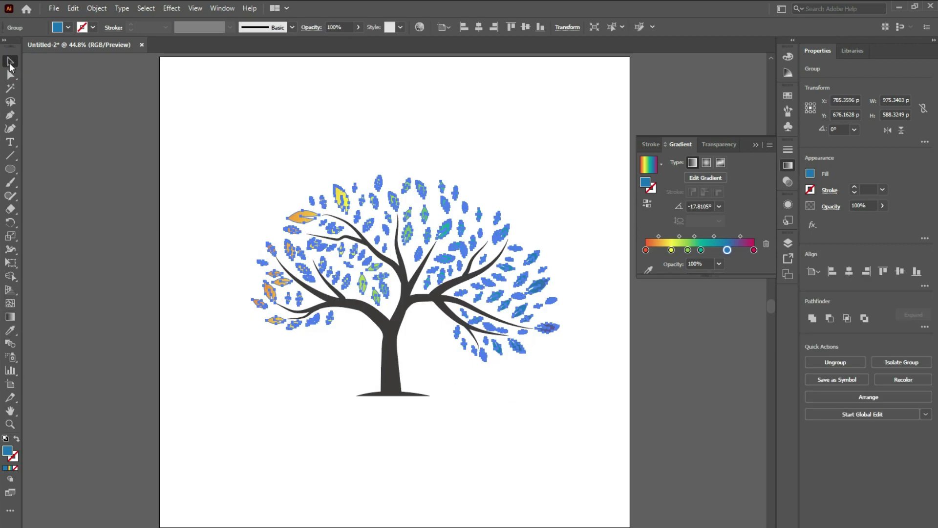
left_click(10, 61)
left_click(118, 118)
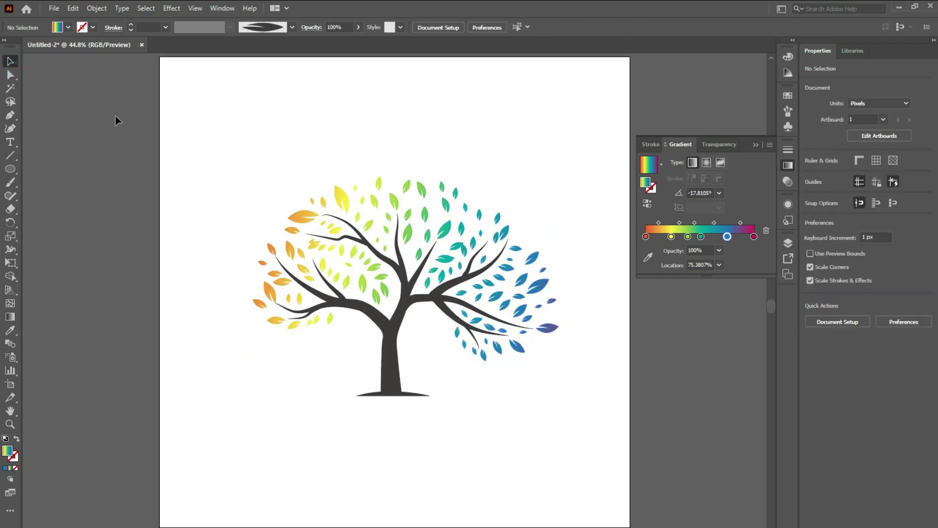
scroll(121, 147, "down", 1)
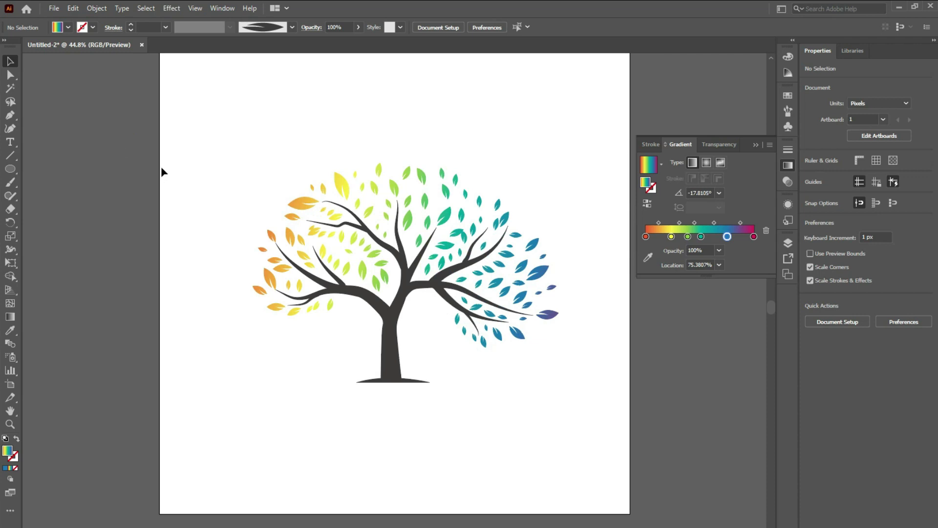
Group the tree with its leaves and center the group horizontally and vertically on the artboard.
left_click_drag(254, 168, 562, 395)
right_click(437, 268)
left_click(469, 351)
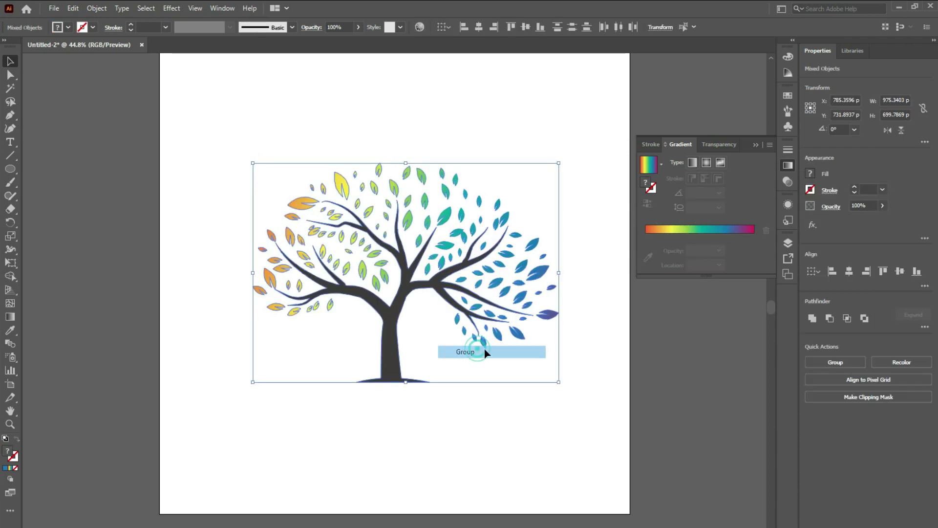
left_click(849, 272)
left_click(900, 271)
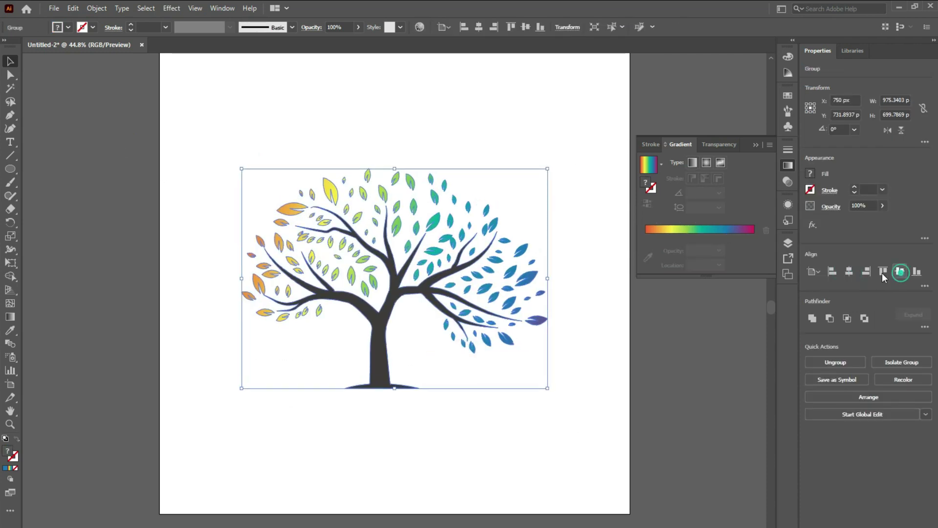
left_click(521, 135)
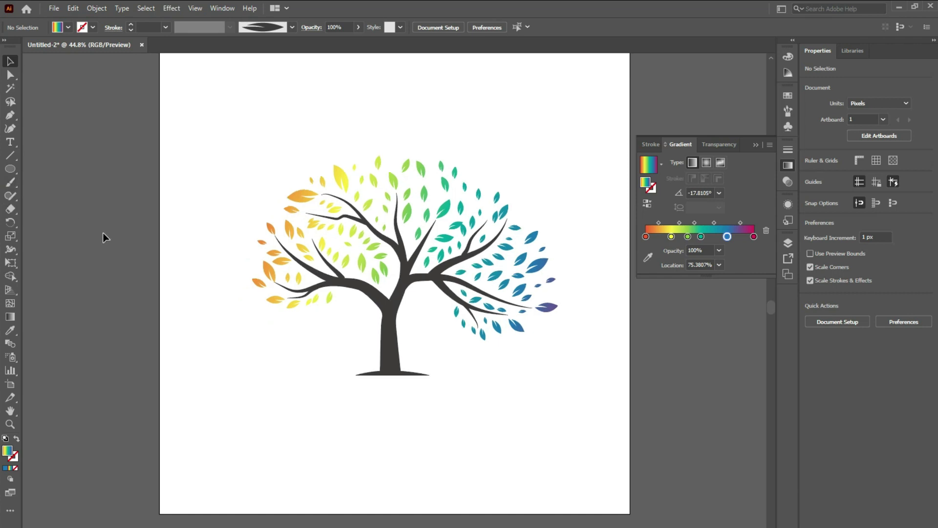
Paint the two main forked roots outward from both sides of the trunk base with the tapered art brush at 0.5 px.
left_click(9, 186)
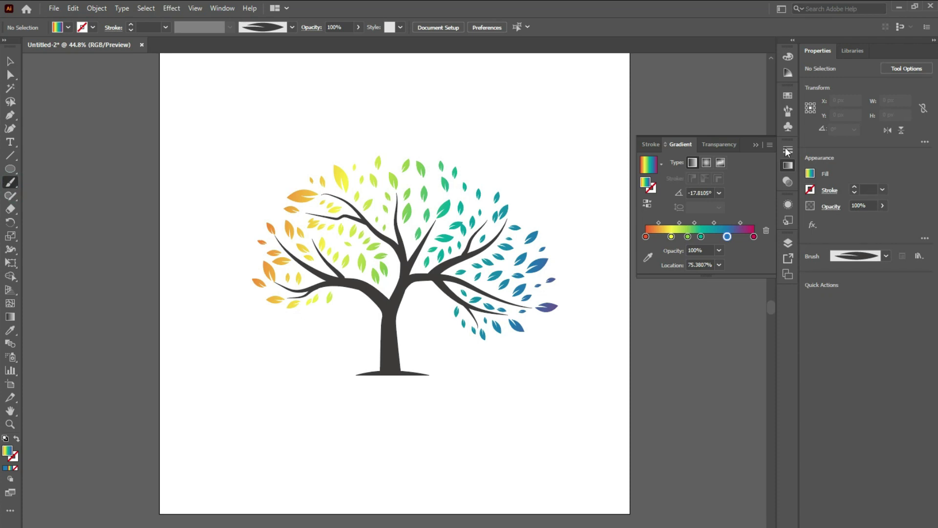
left_click(788, 110)
left_click(705, 185)
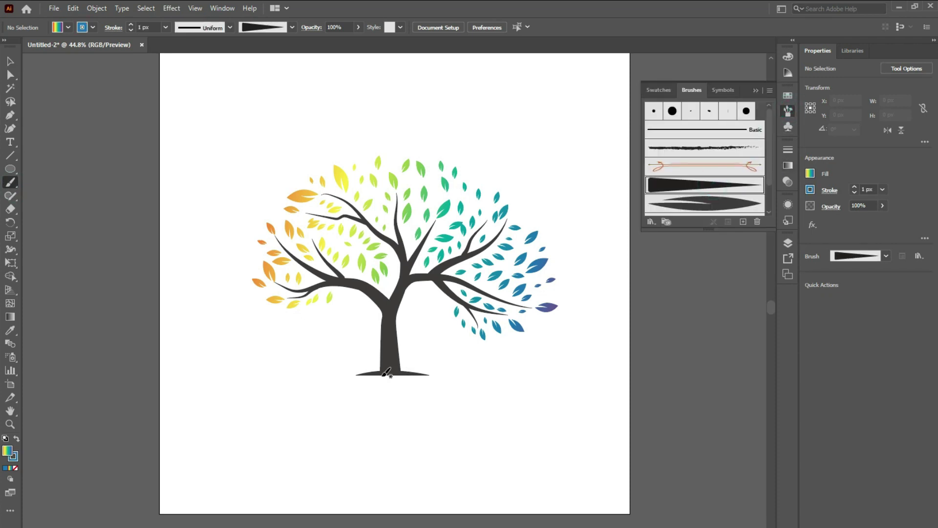
left_click_drag(386, 367, 289, 391)
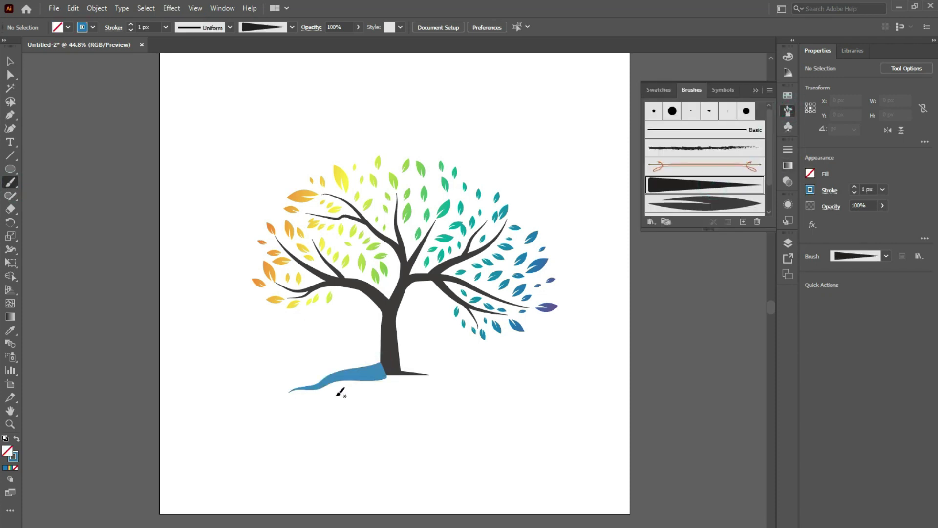
key("ctrl+z")
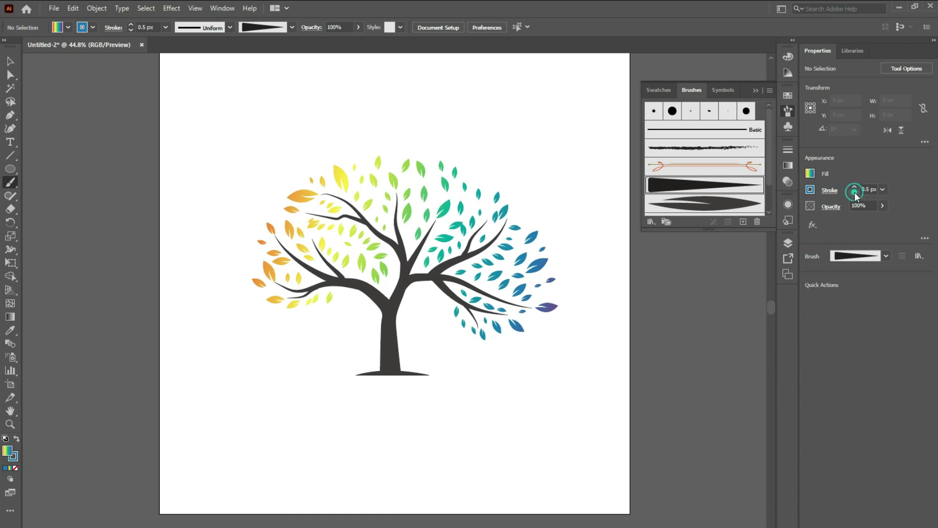
mouse_move(384, 371)
left_mouse_down()
mouse_move(272, 405)
mouse_move(412, 375)
mouse_move(526, 401)
left_mouse_up()
left_click_drag(342, 389, 283, 419)
left_click_drag(440, 391, 510, 424)
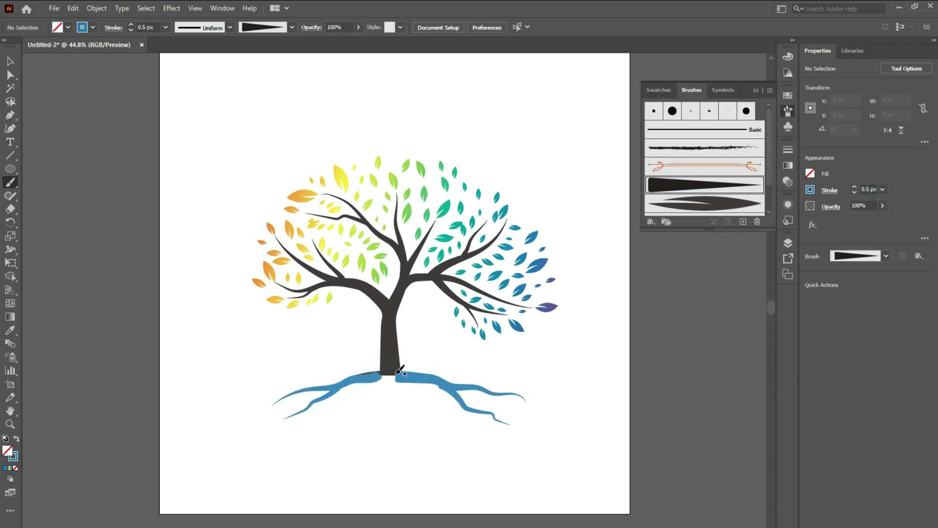
Paint finer branching roots below and between the main roots with the same tapered brush, filling the width under the trunk.
left_click_drag(401, 381, 398, 438)
left_click_drag(413, 393, 472, 446)
left_click_drag(440, 395, 515, 446)
mouse_move(457, 418)
left_mouse_down()
mouse_move(419, 386)
mouse_move(528, 417)
mouse_move(500, 403)
mouse_move(373, 440)
left_mouse_up()
left_click_drag(405, 378, 347, 432)
mouse_move(332, 398)
left_mouse_down()
mouse_move(306, 425)
mouse_move(262, 419)
left_mouse_up()
left_click_drag(330, 391, 296, 457)
mouse_move(371, 383)
left_mouse_down()
mouse_move(344, 442)
mouse_move(293, 385)
mouse_move(259, 391)
left_mouse_up()
left_click_drag(293, 391, 262, 435)
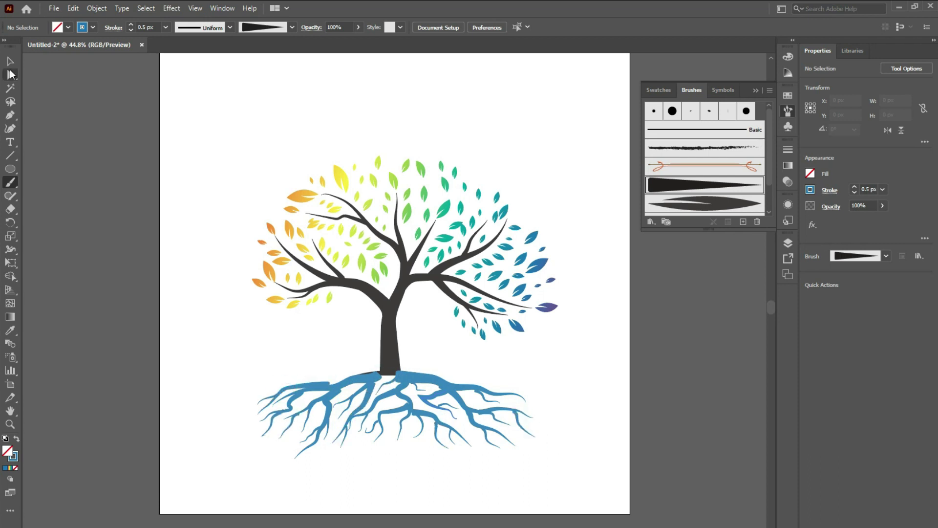
Set the stroke weight of all the root strokes to 0.25 px.
left_click(10, 61)
left_click(342, 421)
left_click(854, 192)
left_click(165, 287)
Adjust the positions of individual root strokes so they connect to the neighboring roots.
mouse_move(278, 392)
left_mouse_down()
mouse_move(286, 418)
mouse_move(289, 370)
left_mouse_up()
left_click_drag(331, 465, 369, 424)
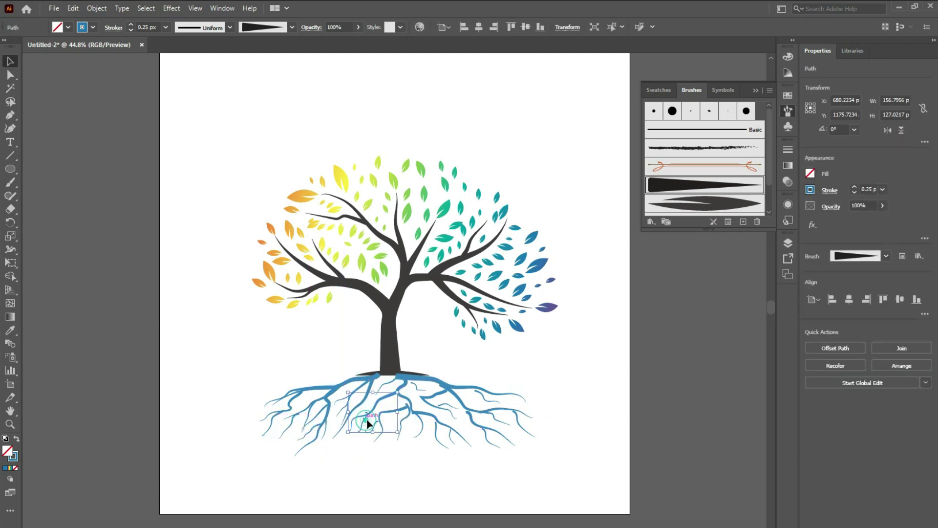
left_click(377, 429)
mouse_move(509, 415)
left_mouse_down()
mouse_move(477, 389)
mouse_move(507, 414)
mouse_move(482, 430)
mouse_move(430, 398)
mouse_move(459, 416)
left_mouse_up()
Select all the root strokes and expand their appearance into filled shapes.
key("ctrl+shift+a")
key("b")
key("super")
key("Escape")
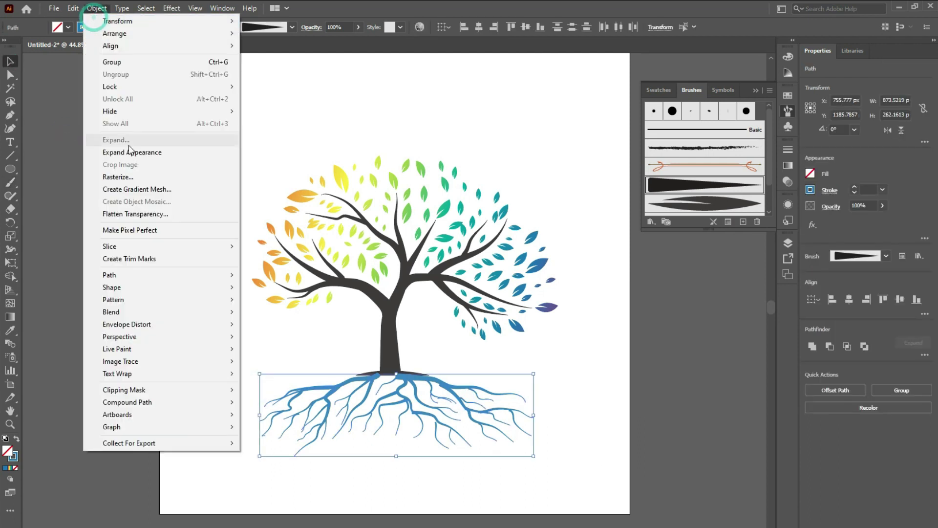
left_click(130, 150)
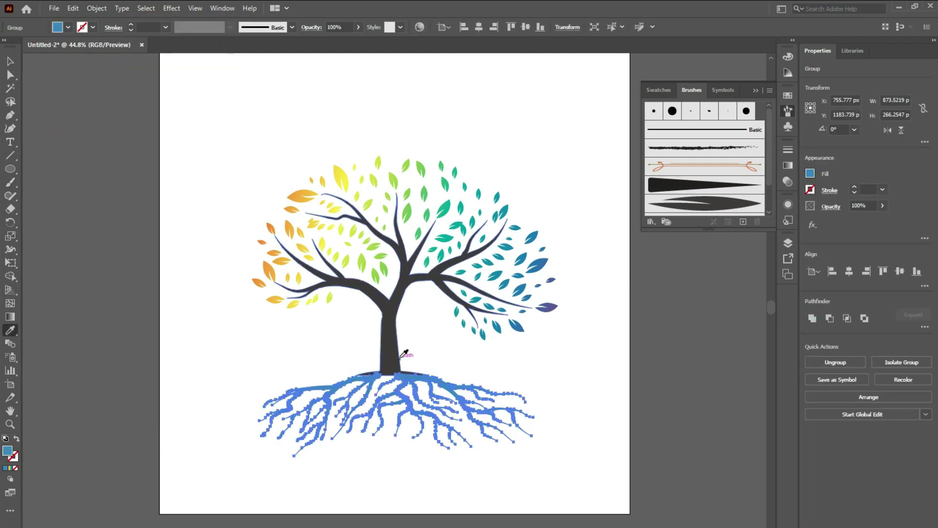
Sample the trunk's dark gray onto the roots and move them slightly upward to meet the trunk base.
left_click(476, 387)
left_click(578, 384)
left_click(473, 380)
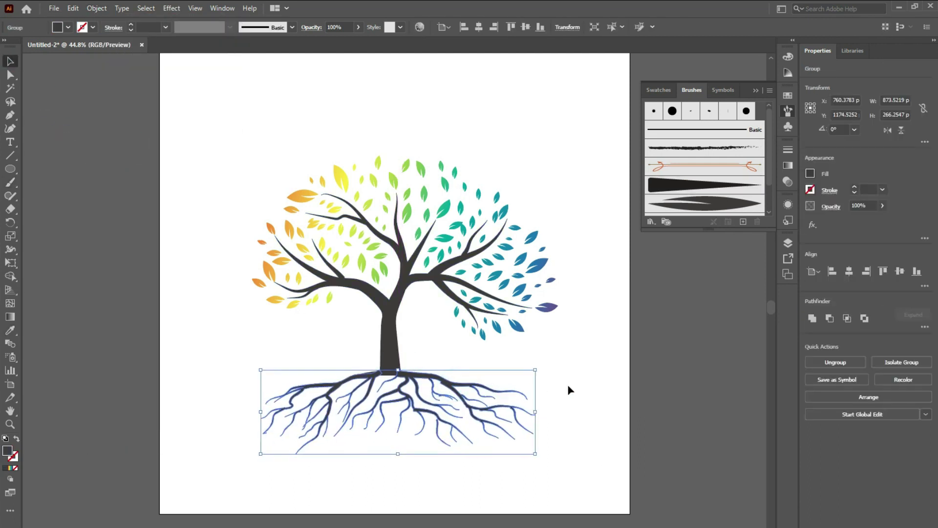
left_click(569, 385)
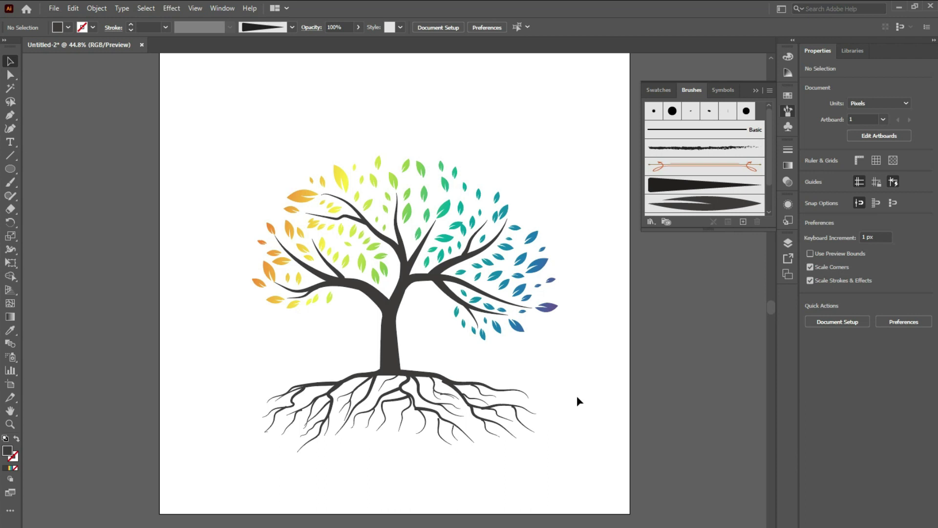
Draw a curved shape with the Pen tool across the flat lower edge of the trunk between the roots.
left_click(10, 424)
left_click(390, 386)
key("p")
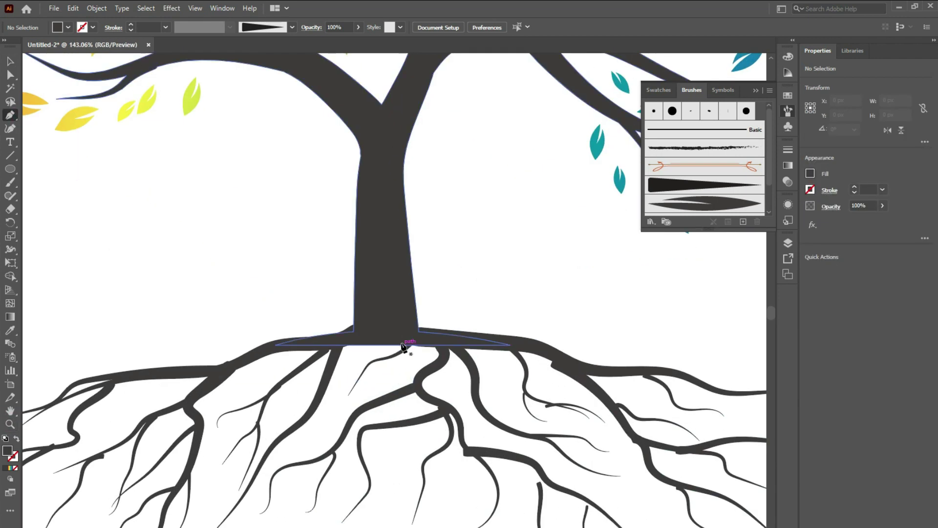
left_click(351, 382)
left_click_drag(368, 331, 421, 306)
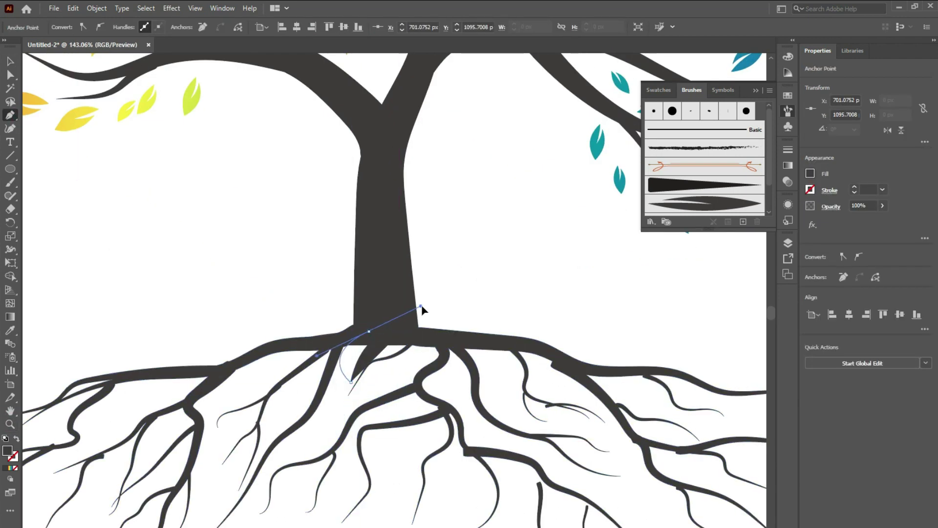
Select all the artwork and cut the curved shape out of the trunk base with the Shape Builder tool.
key("v")
key("ctrl+a")
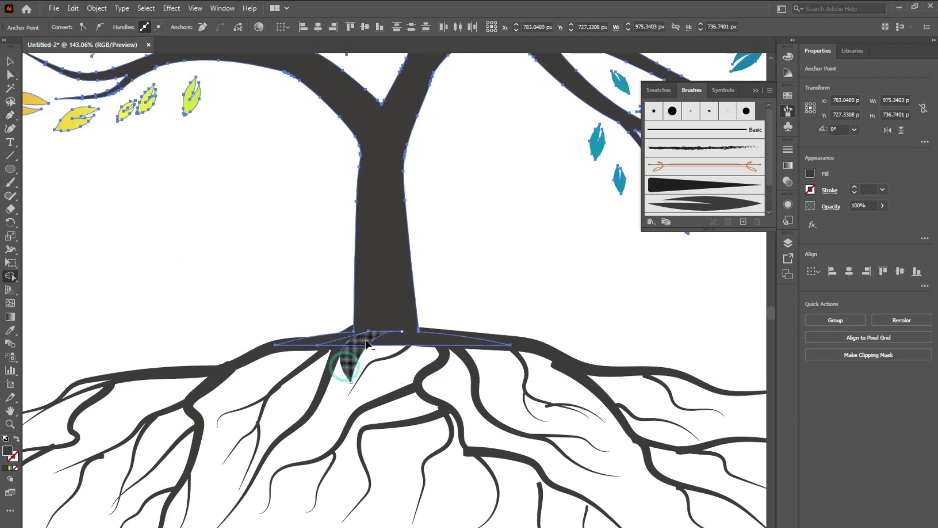
left_click(248, 218)
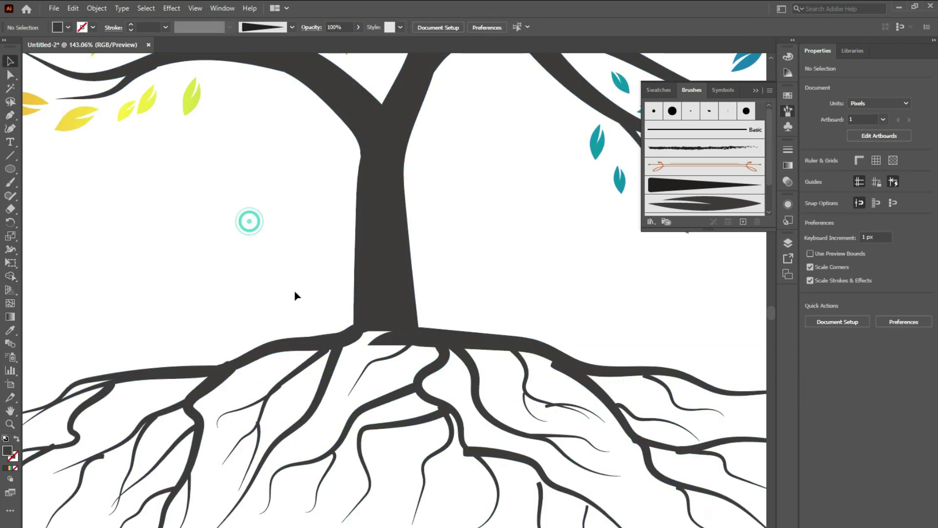
left_click(389, 339)
key("ctrl+0")
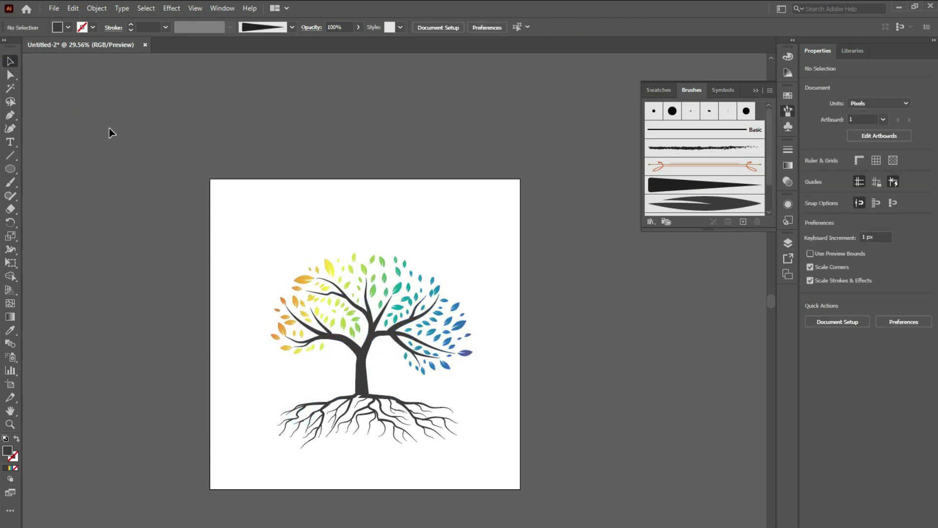
Draw a jagged freehand outline with the Pencil tool over the notch in the trunk base.
left_click(10, 424)
left_click(324, 387)
left_click(408, 388)
key("v")
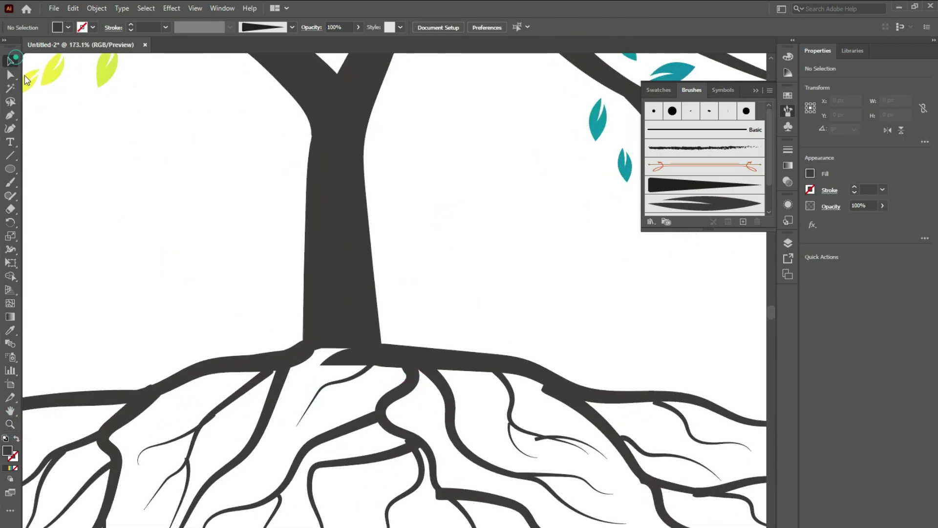
left_click(578, 406)
left_click(11, 184)
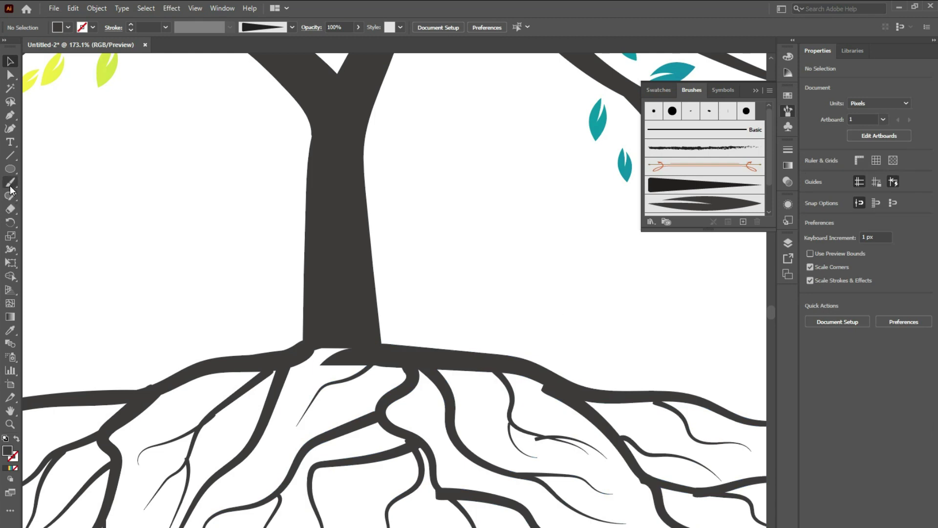
left_click_drag(9, 192, 53, 206)
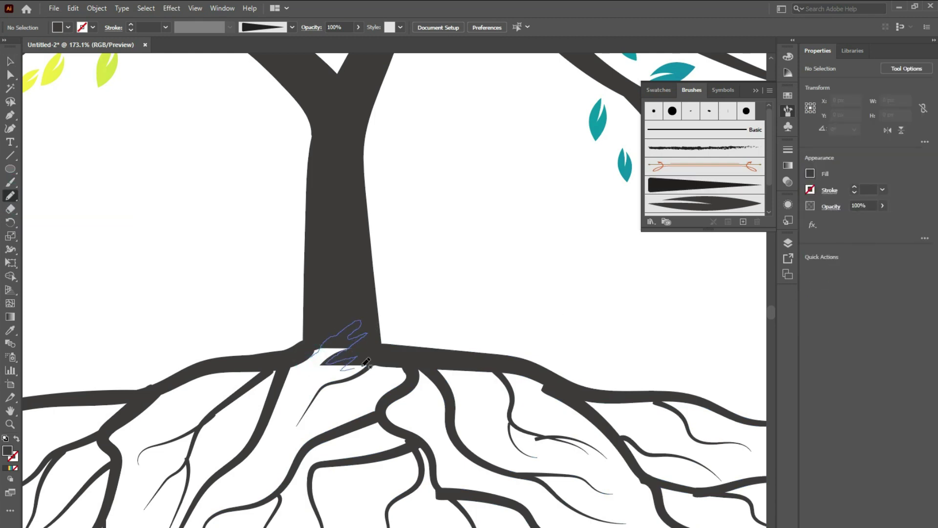
left_click_drag(366, 362, 368, 366)
Select all the artwork and remove the jagged outlined area from the trunk base with the Shape Builder tool.
key("v")
left_click(334, 354, "shift")
key("shift+m")
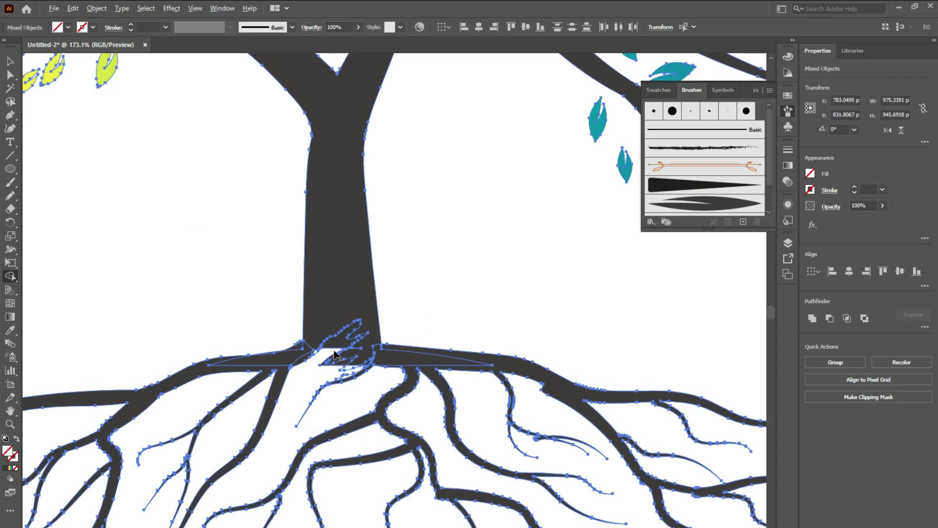
left_click(334, 354, "alt")
left_click(10, 61)
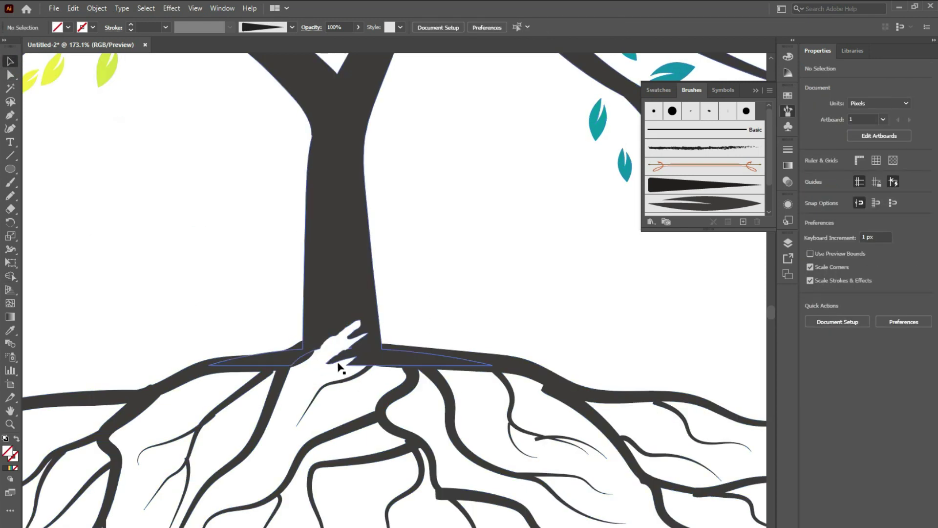
key("ctrl+shift+a")
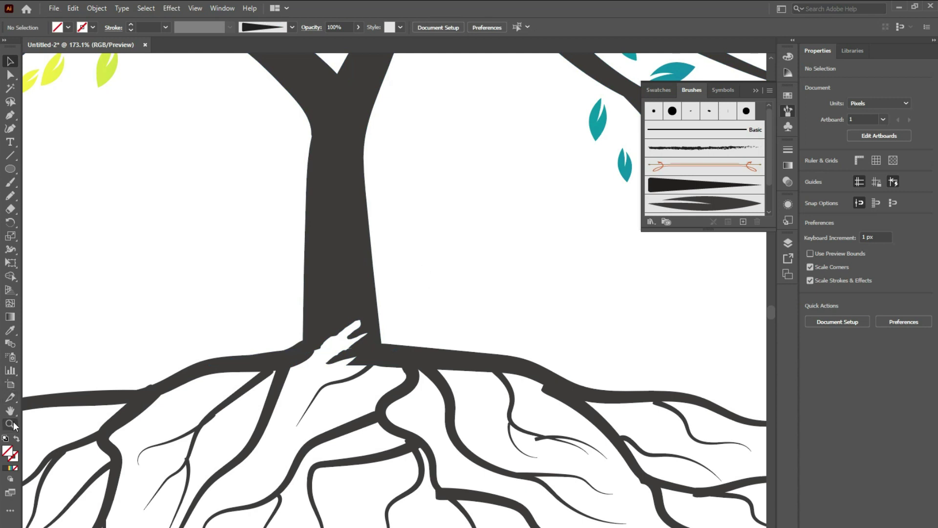
Review the whole tree and its roots on the artboard.
left_click(10, 423)
left_click_drag(293, 404, 184, 405)
left_click(283, 454, "alt")
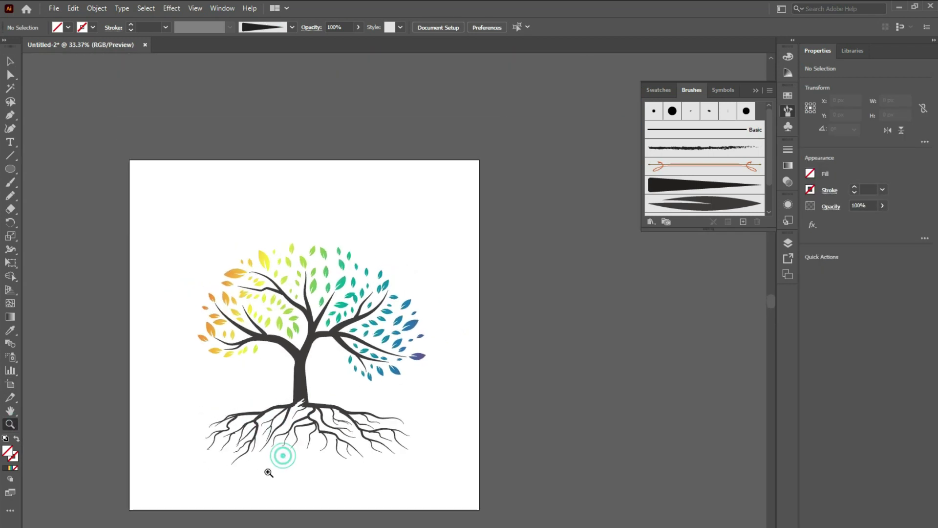
left_click(13, 63)
left_click(64, 116)
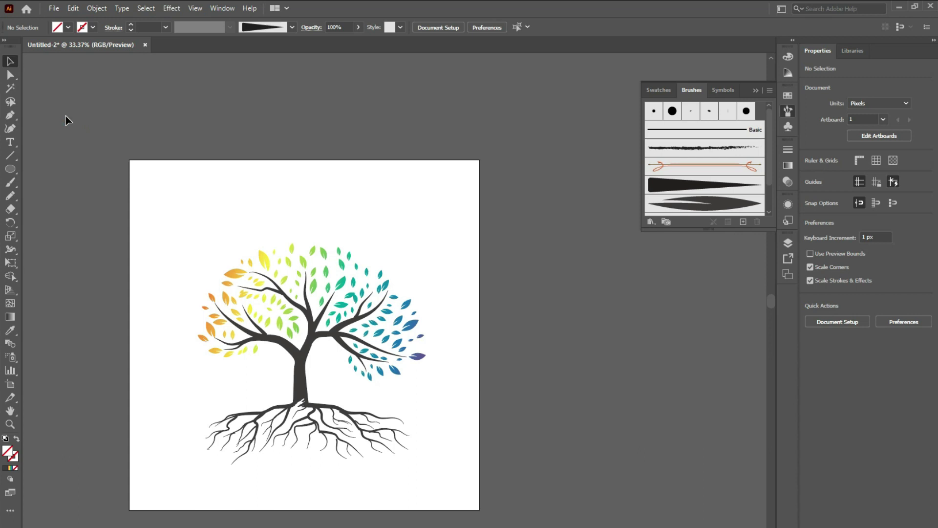
scroll(115, 265, "down", 1)
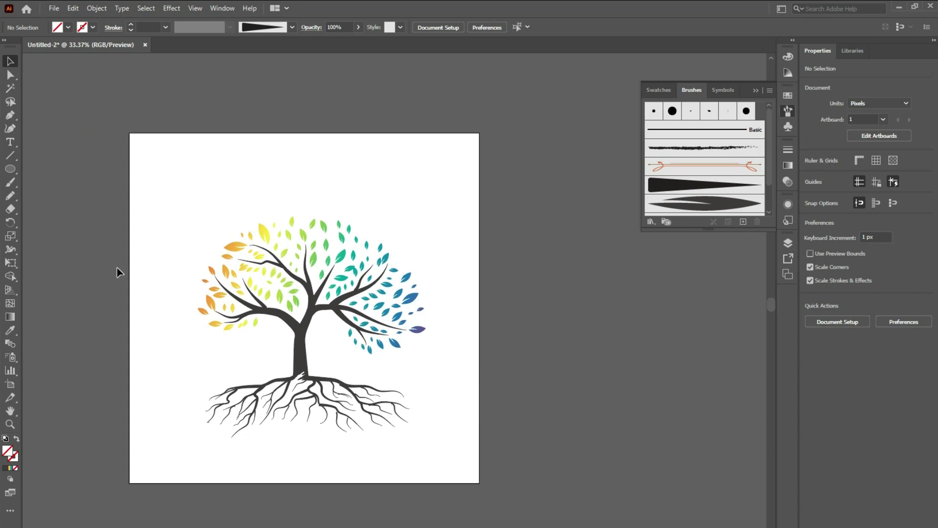